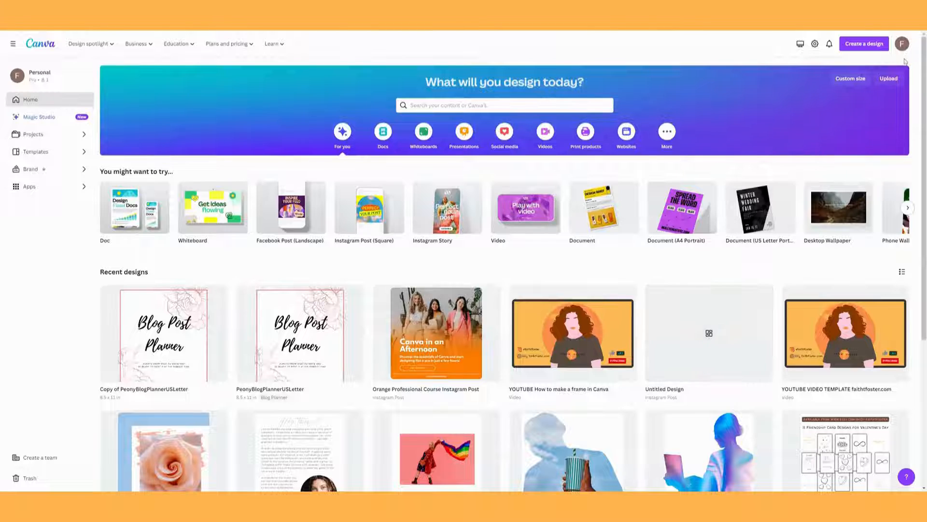
Create a new blank Instagram Post (Square) design.
{"action": "left_click", "coordinate": [866, 45]}
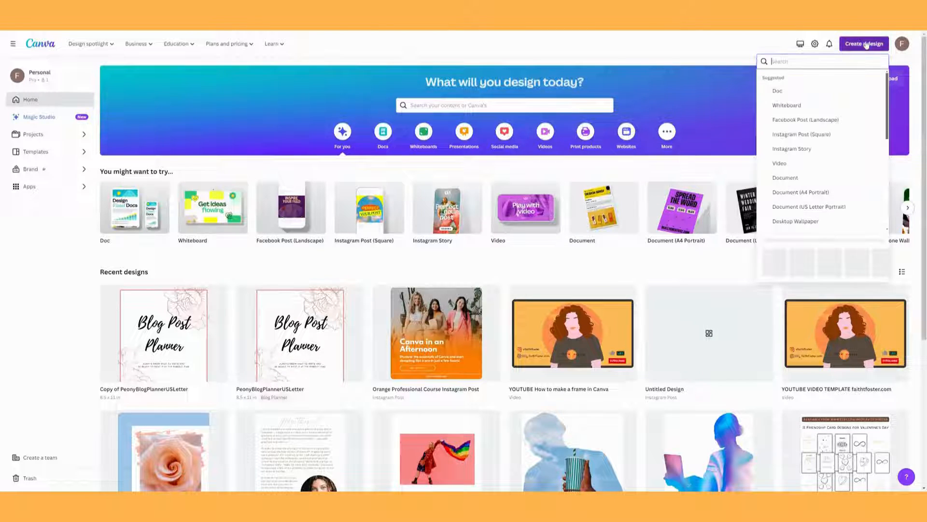
{"action": "left_click", "coordinate": [817, 137]}
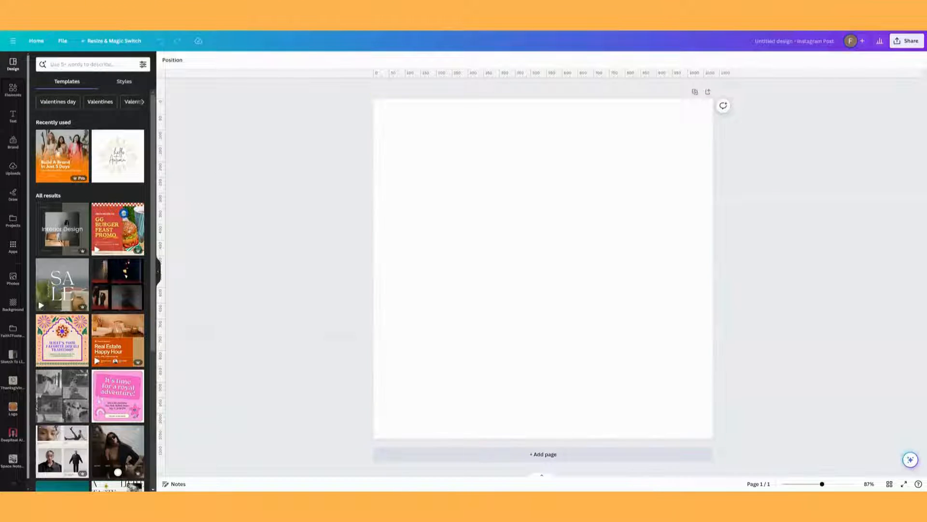
Add the 12-pointed starburst frame from the basic shapes frames to the page.
{"action": "left_click", "coordinate": [13, 90]}
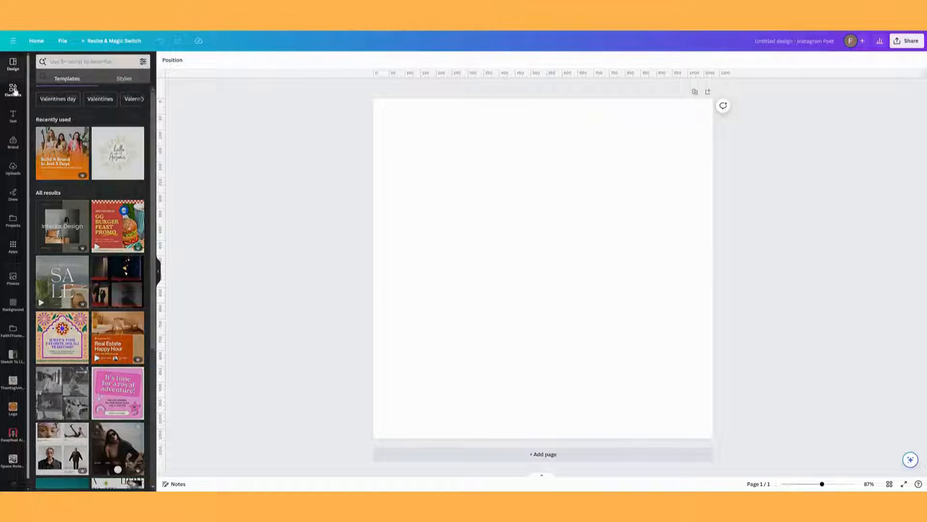
{"action": "scroll", "coordinate": [85, 232], "scroll_direction": "down", "scroll_amount": 7}
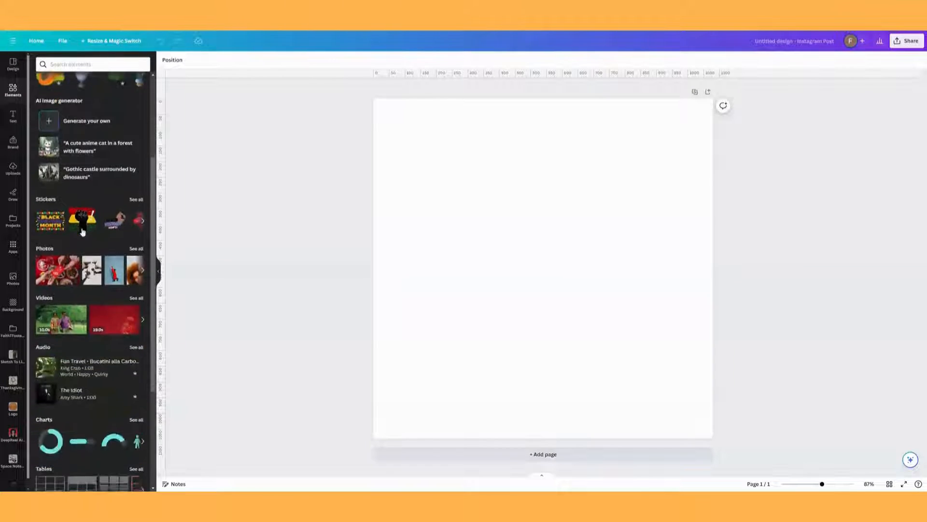
{"action": "scroll", "coordinate": [83, 231], "scroll_direction": "down", "scroll_amount": 2}
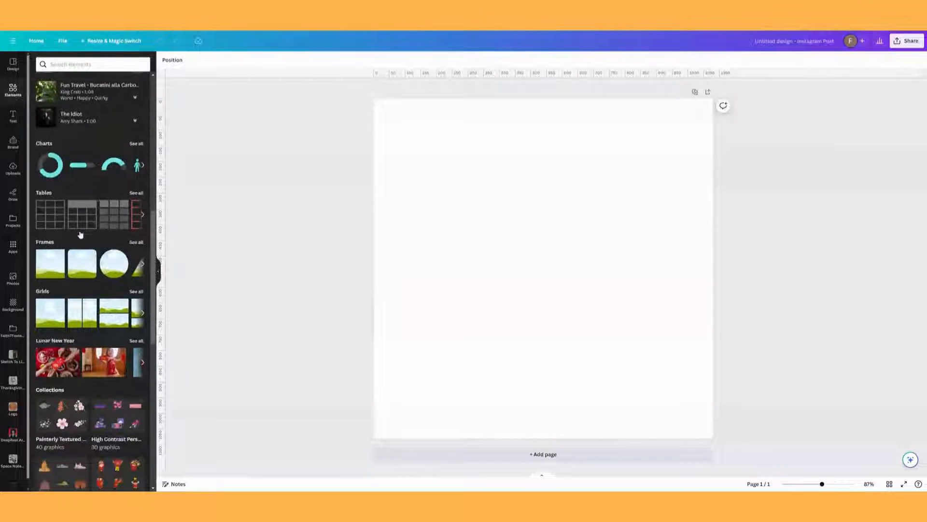
{"action": "left_click", "coordinate": [44, 240]}
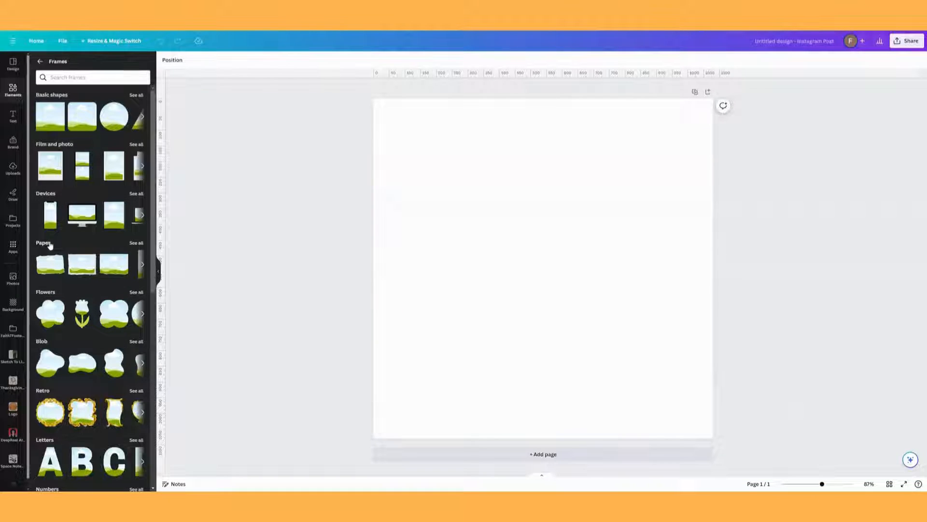
{"action": "left_click", "coordinate": [138, 97]}
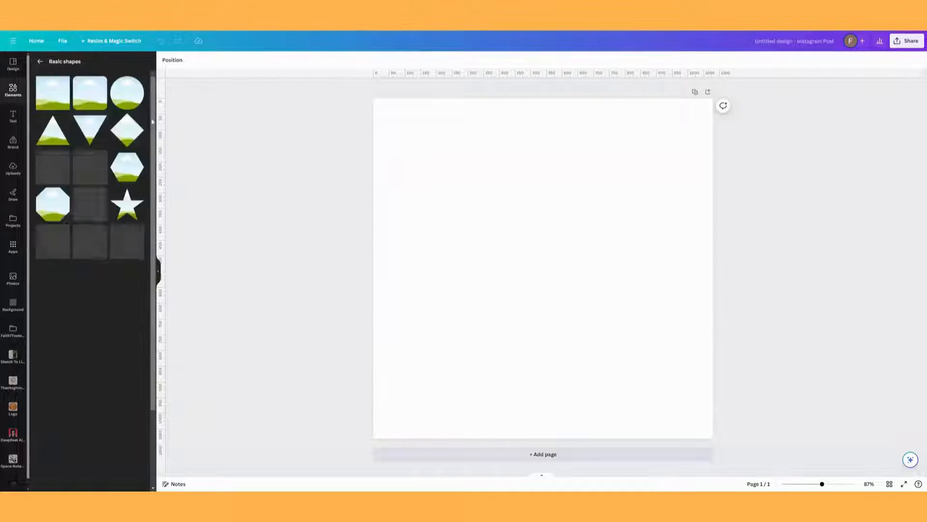
{"action": "left_click", "coordinate": [128, 249]}
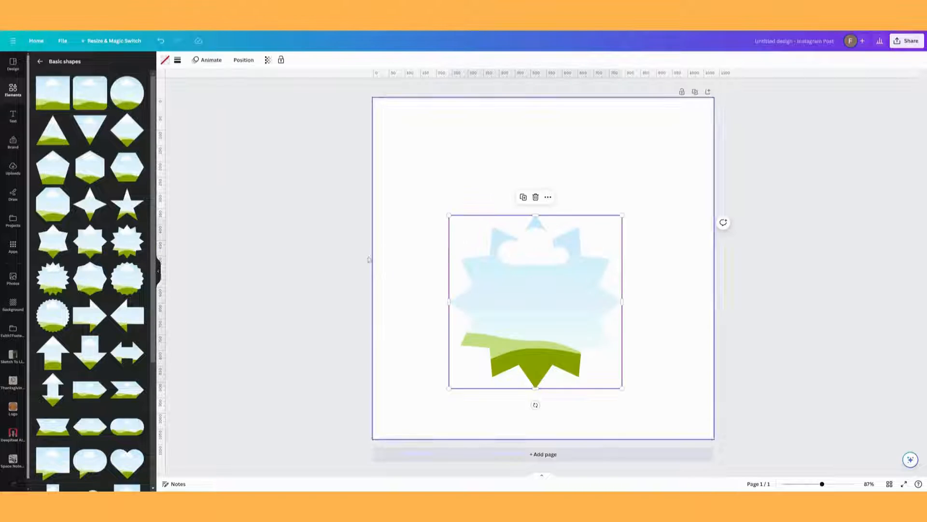
Add the left-pointing arrow frame, shrink it, and move the starburst frame down and right so the two no longer overlap.
{"action": "left_click", "coordinate": [119, 315]}
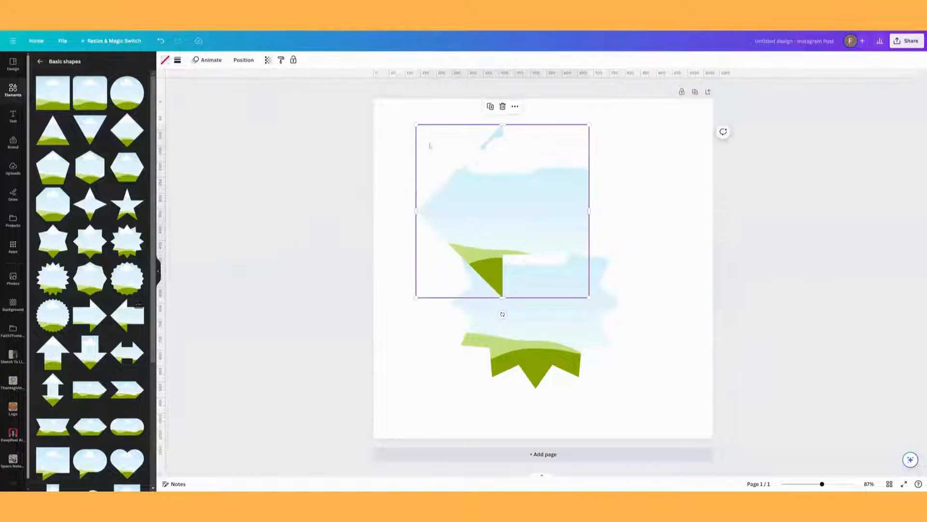
{"action": "left_click_drag", "start_coordinate": [588, 294], "coordinate": [544, 253]}
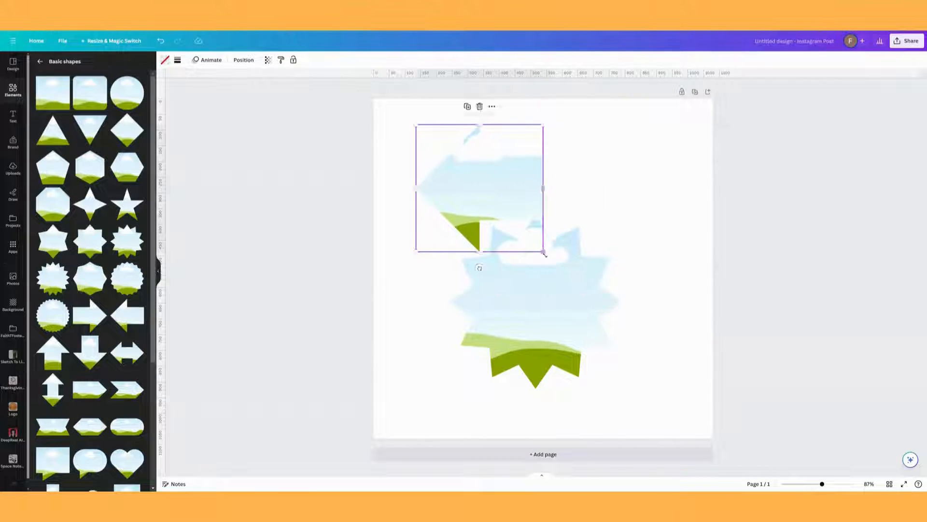
{"action": "left_click_drag", "start_coordinate": [550, 293], "coordinate": [588, 324]}
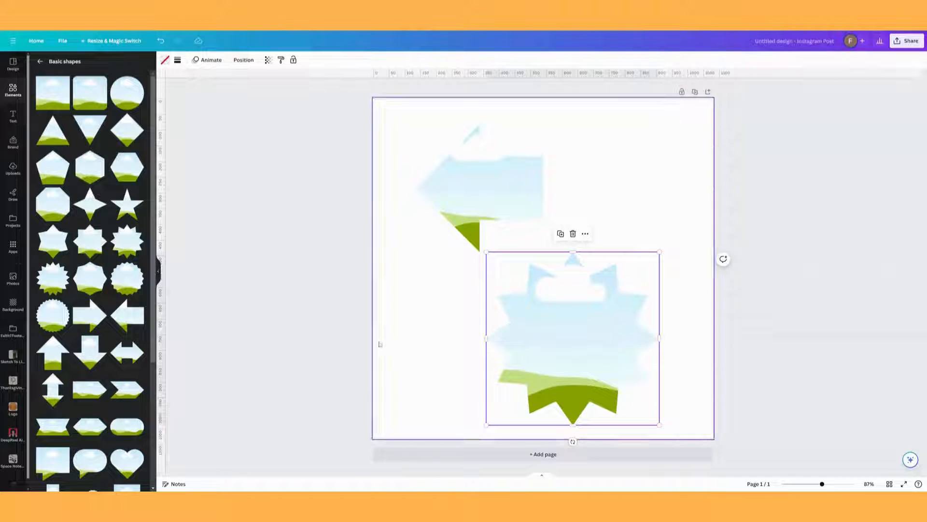
Add the pink heart lollipop photo from the trending photos and drop it into the starburst frame.
{"action": "left_click", "coordinate": [38, 61]}
{"action": "left_click", "coordinate": [38, 61]}
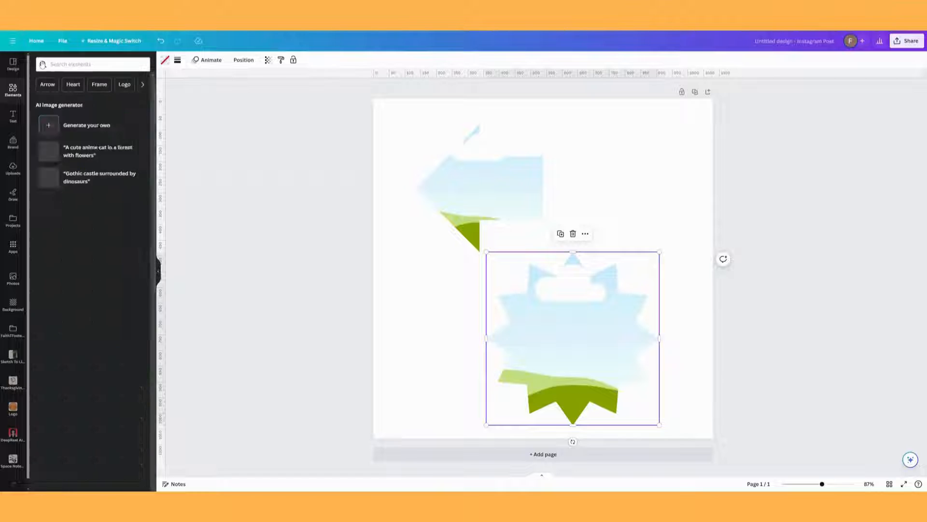
{"action": "scroll", "coordinate": [82, 213], "scroll_direction": "down", "scroll_amount": 4}
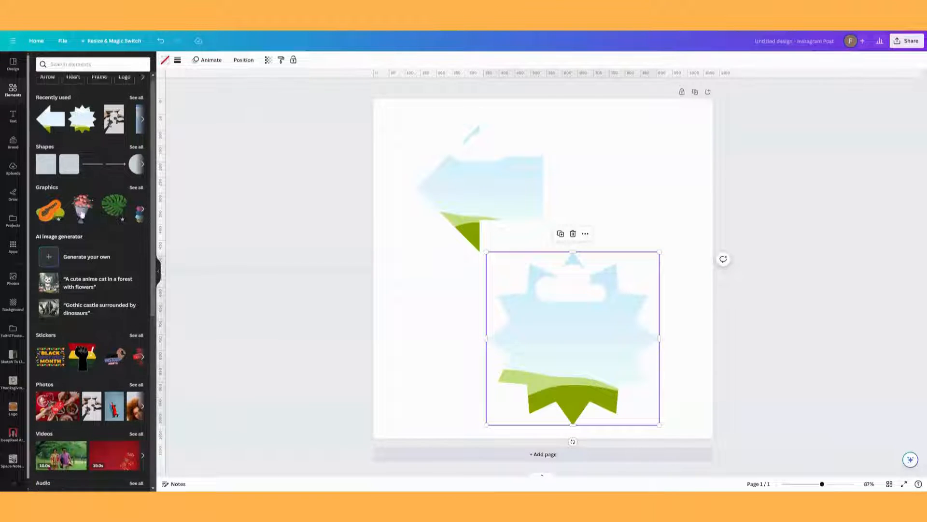
{"action": "left_click", "coordinate": [46, 210]}
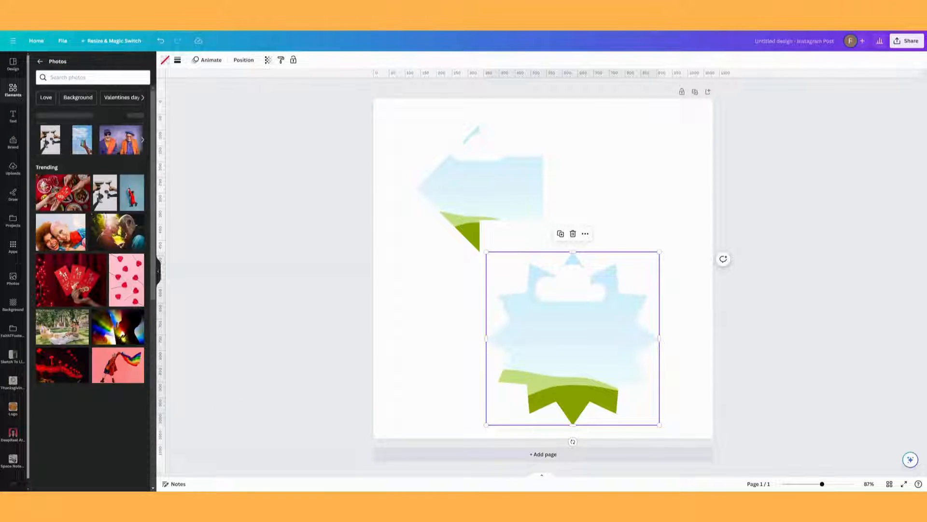
{"action": "scroll", "coordinate": [130, 217], "scroll_direction": "down", "scroll_amount": 2}
{"action": "left_click", "coordinate": [130, 218]}
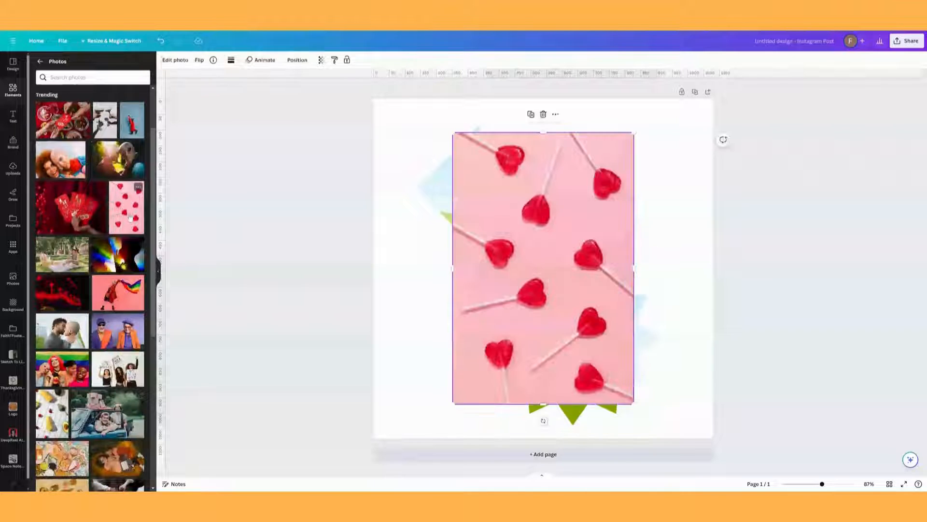
{"action": "left_click_drag", "start_coordinate": [547, 240], "coordinate": [576, 301]}
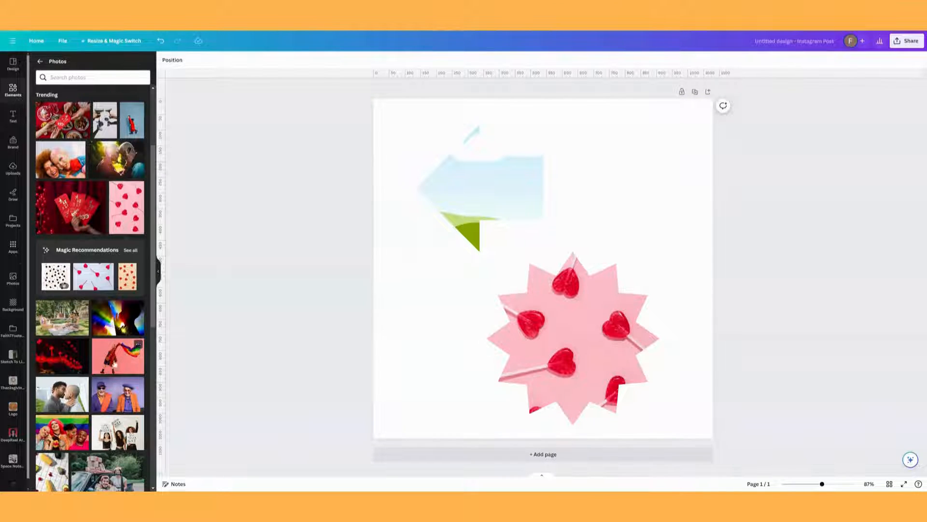
Add the photo of a person among green garden plants and drop it into the arrow frame.
{"action": "scroll", "coordinate": [115, 364], "scroll_direction": "down", "scroll_amount": 15}
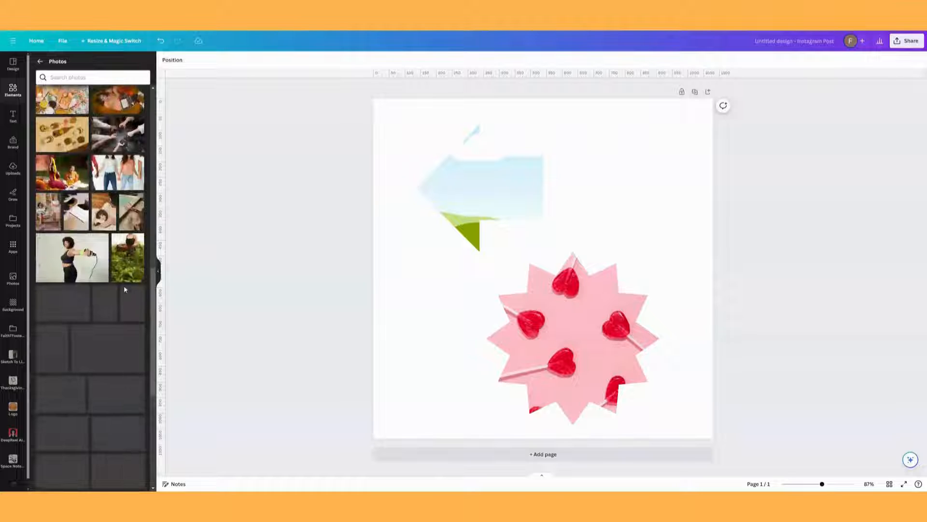
{"action": "left_click", "coordinate": [127, 258]}
{"action": "left_click_drag", "start_coordinate": [529, 277], "coordinate": [531, 215]}
{"action": "left_click", "coordinate": [721, 240]}
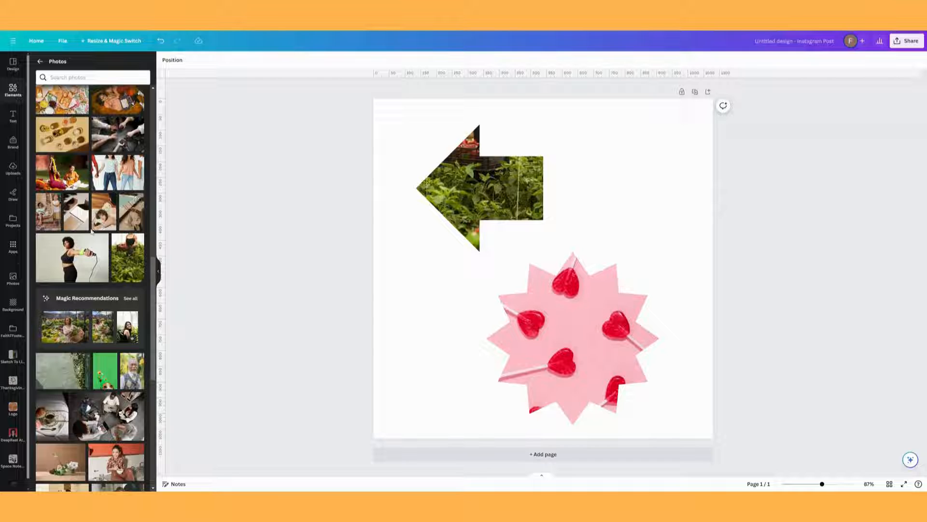
Delete both filled frames, the arrow and the starburst, to leave the page blank.
{"action": "left_click", "coordinate": [473, 210]}
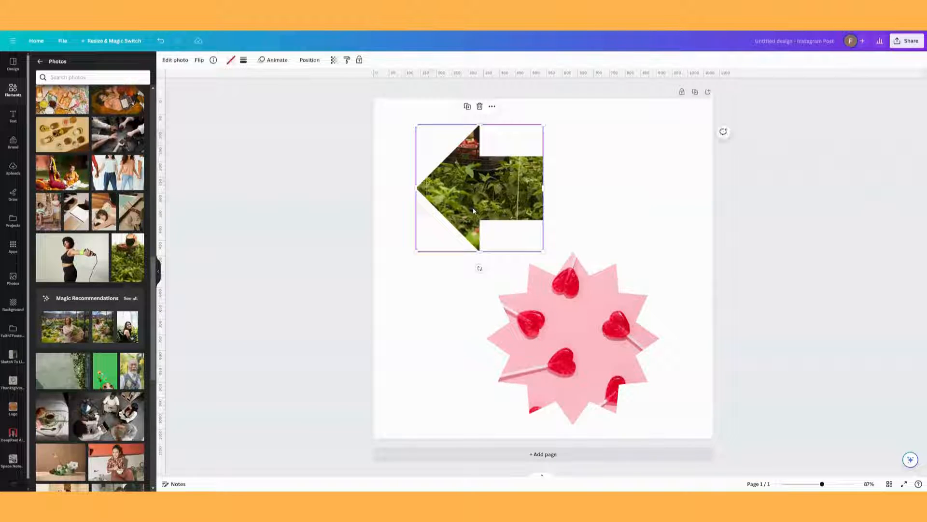
{"action": "key", "text": "Delete"}
{"action": "left_click", "coordinate": [568, 295]}
{"action": "key", "text": "Delete"}
{"action": "key", "text": "Delete"}
{"action": "left_click", "coordinate": [489, 209]}
{"action": "key", "text": "Delete"}
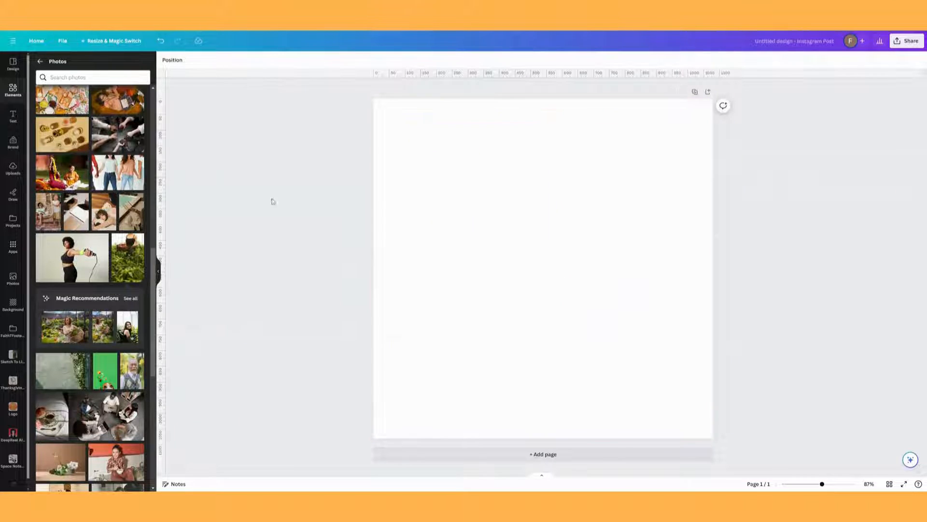
Add the trending photo of the older couple in purple and orange outfits to the page.
{"action": "scroll", "coordinate": [108, 260], "scroll_direction": "up", "scroll_amount": 3}
{"action": "scroll", "coordinate": [107, 259], "scroll_direction": "up", "scroll_amount": 5}
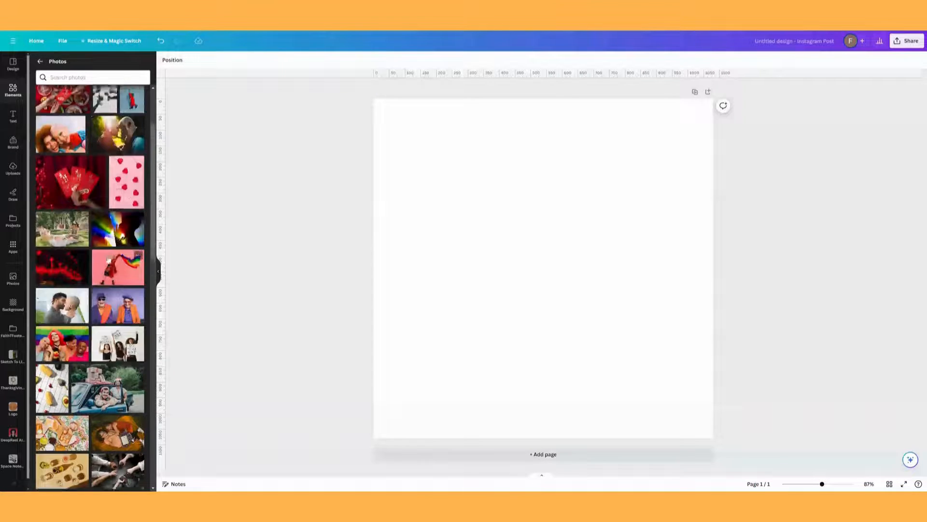
{"action": "scroll", "coordinate": [109, 260], "scroll_direction": "down", "scroll_amount": 3}
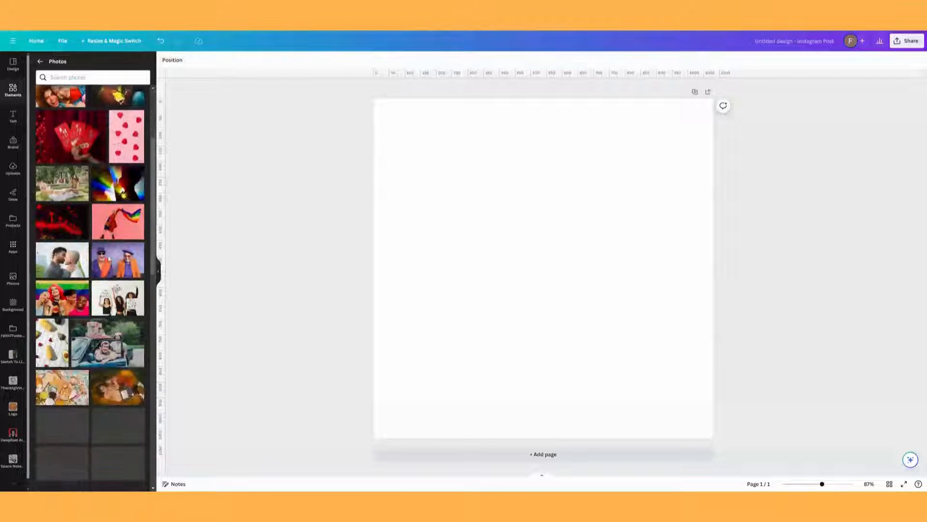
{"action": "left_click", "coordinate": [109, 260]}
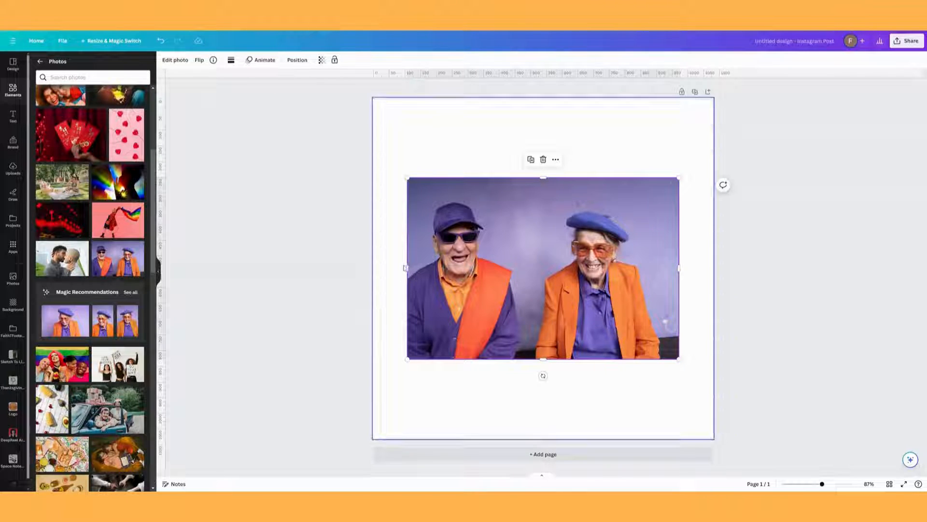
Crop the photo to the woman in the blue beret, enlarge it to the full page height and centre it approximately.
{"action": "left_click_drag", "start_coordinate": [405, 269], "coordinate": [529, 273]}
{"action": "left_click_drag", "start_coordinate": [530, 358], "coordinate": [446, 424]}
{"action": "left_click_drag", "start_coordinate": [465, 177], "coordinate": [399, 98]}
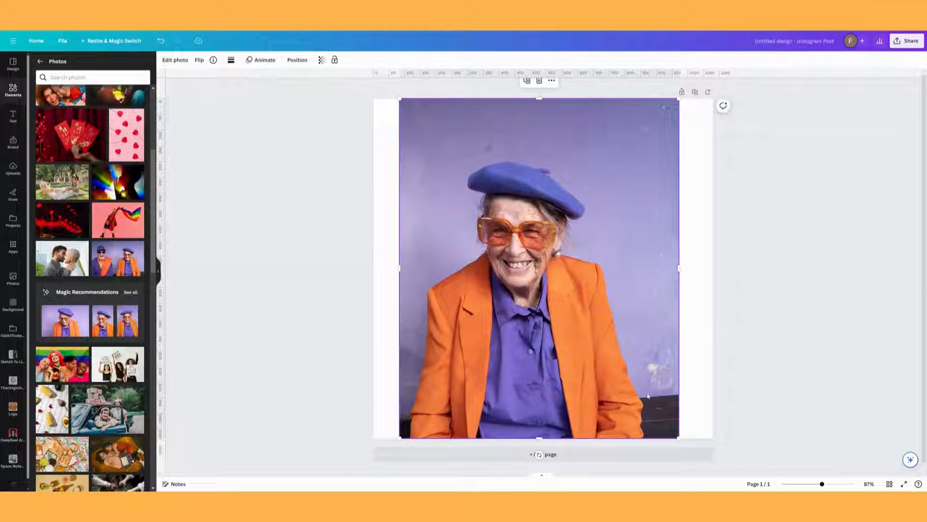
{"action": "left_click_drag", "start_coordinate": [648, 396], "coordinate": [656, 396]}
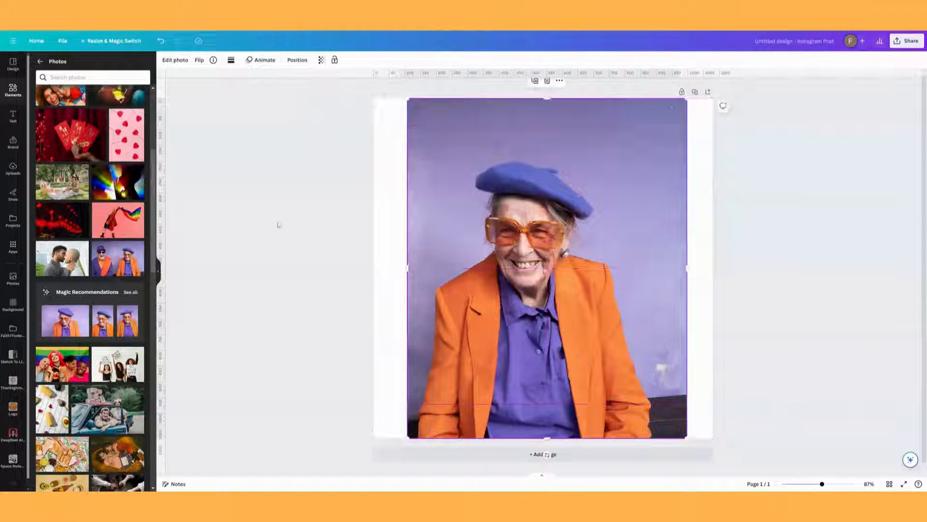
Remove the background from the woman's photo and apply the Cherry duotone effect.
{"action": "left_click", "coordinate": [179, 62]}
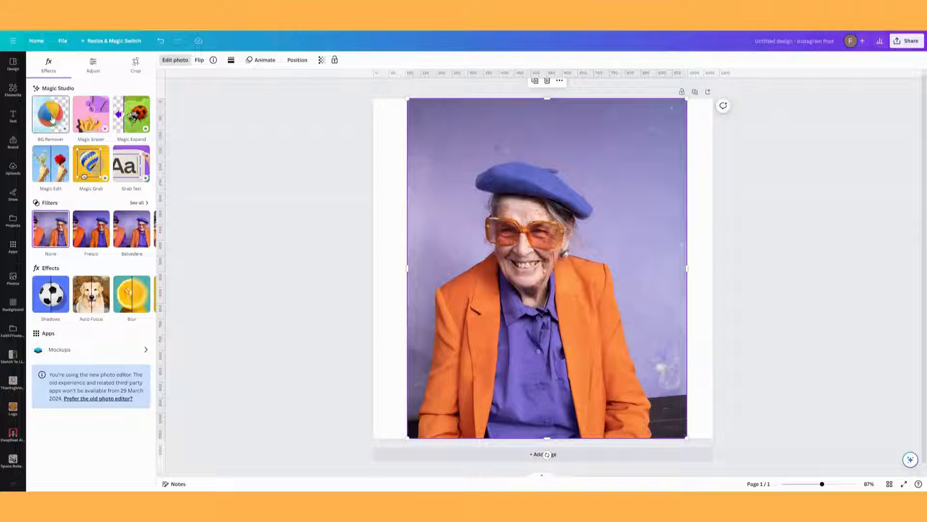
{"action": "left_click", "coordinate": [52, 117]}
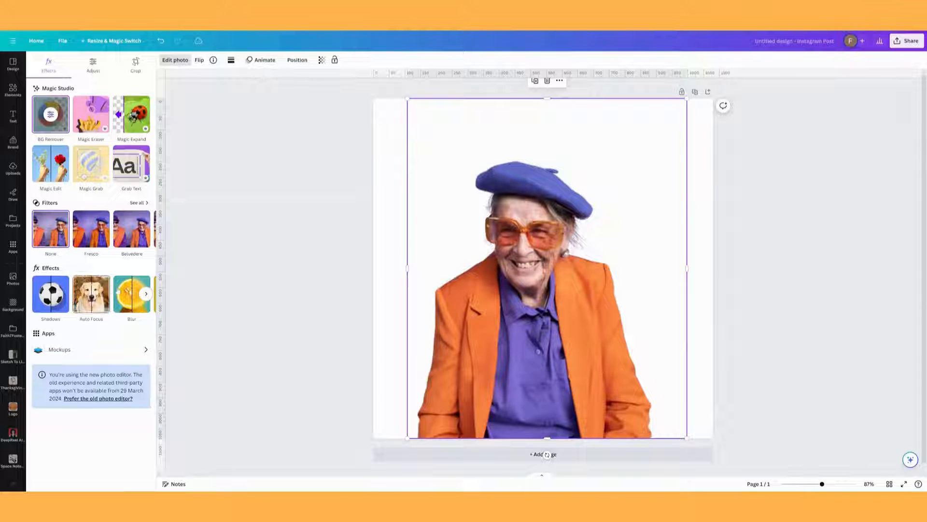
{"action": "left_click", "coordinate": [145, 296]}
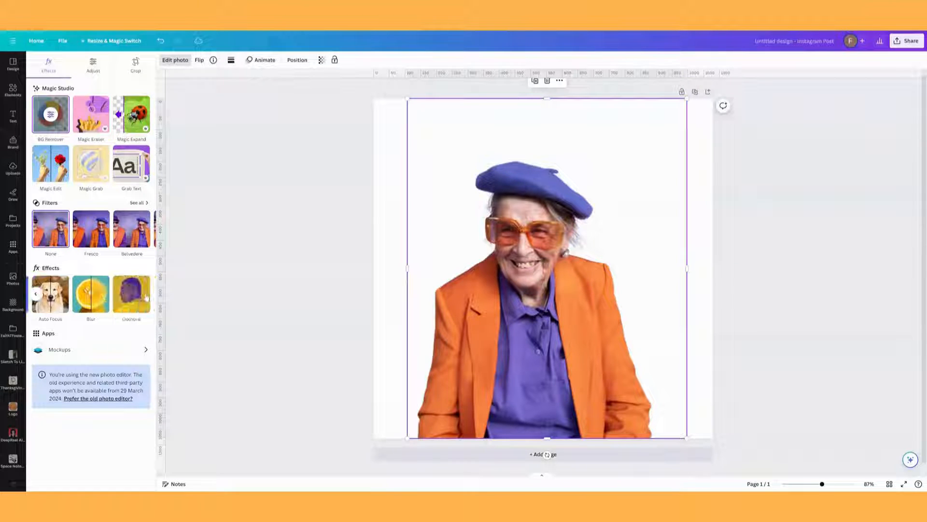
{"action": "left_click", "coordinate": [135, 298]}
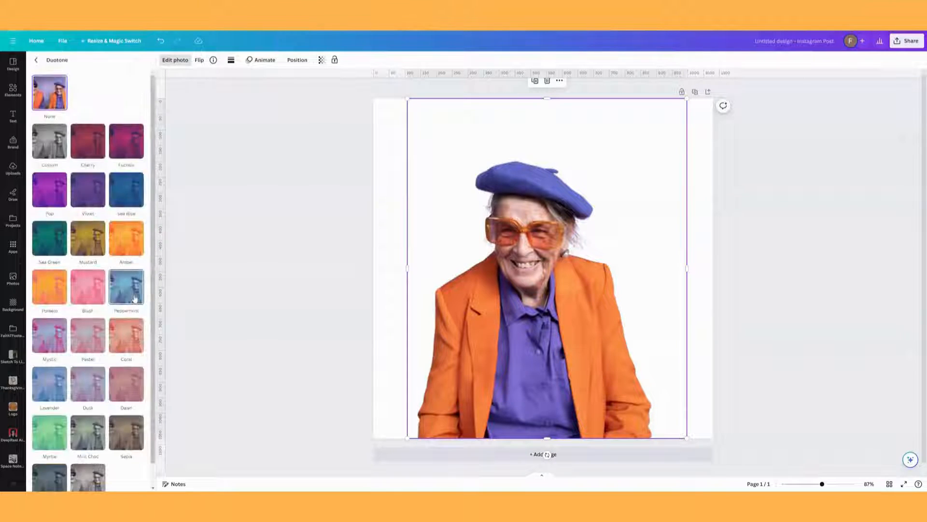
{"action": "left_click", "coordinate": [88, 153]}
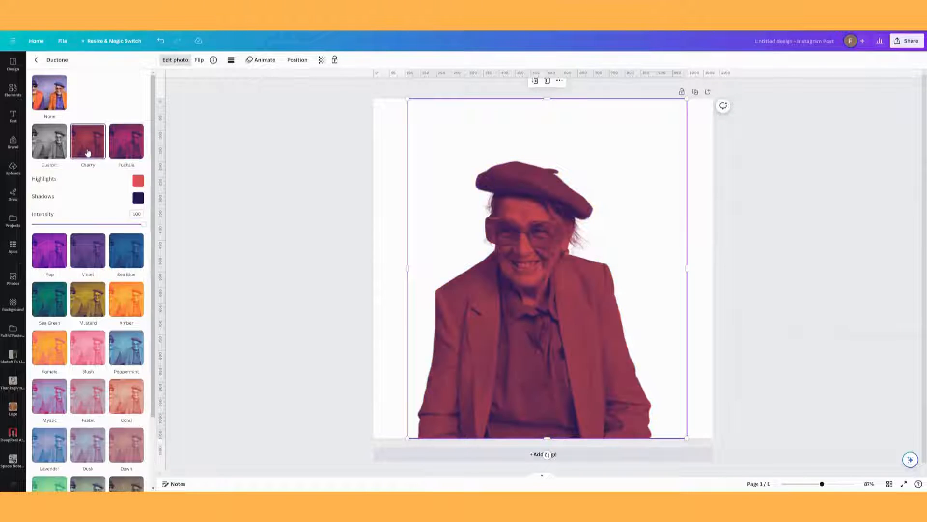
Set both the highlights and shadows colours of the duotone to black to make a solid silhouette.
{"action": "left_click", "coordinate": [138, 181]}
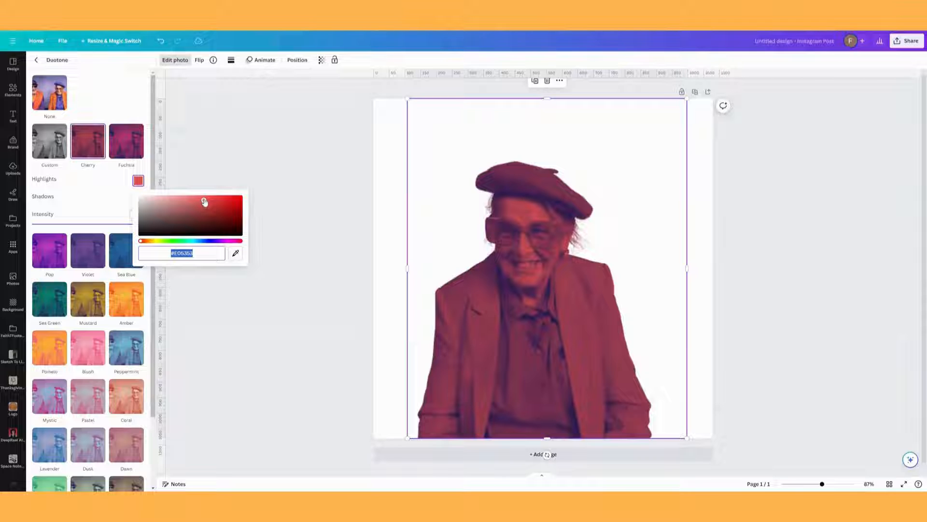
{"action": "left_click_drag", "start_coordinate": [205, 202], "coordinate": [140, 234]}
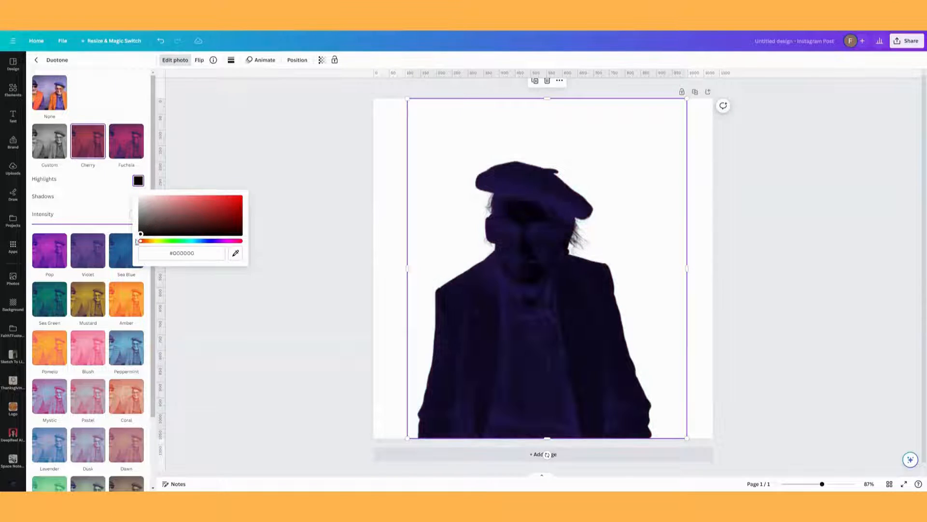
{"action": "left_click", "coordinate": [129, 198]}
{"action": "left_click", "coordinate": [139, 198]}
{"action": "left_click_drag", "start_coordinate": [211, 240], "coordinate": [140, 251]}
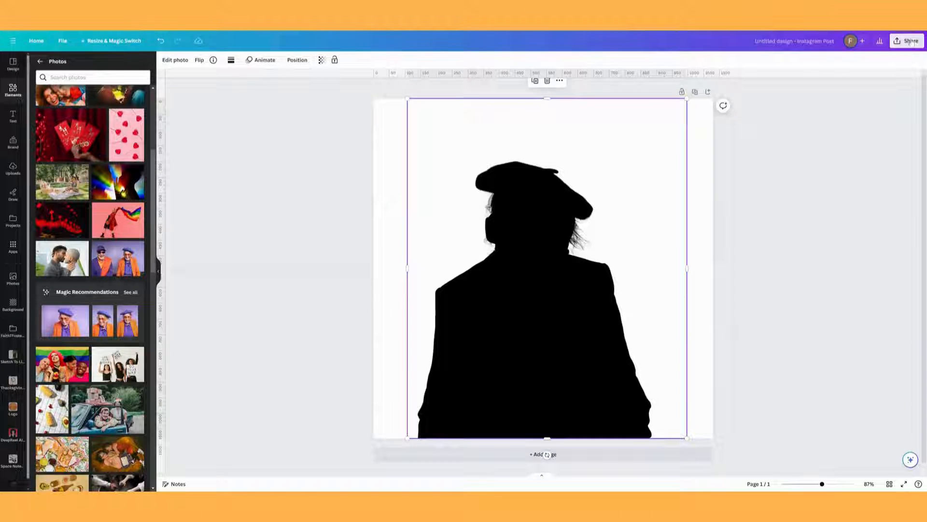
Download the black silhouette design as a PNG file.
{"action": "left_click", "coordinate": [908, 42]}
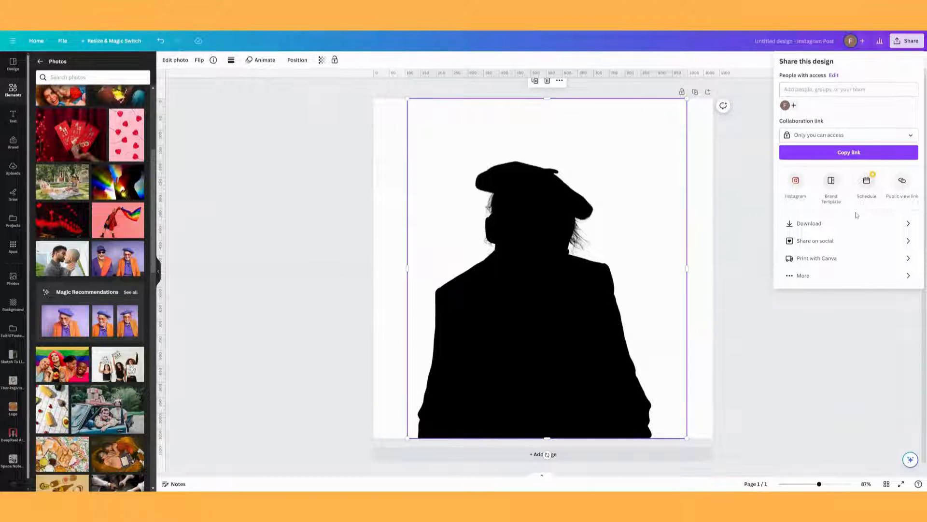
{"action": "left_click", "coordinate": [826, 225]}
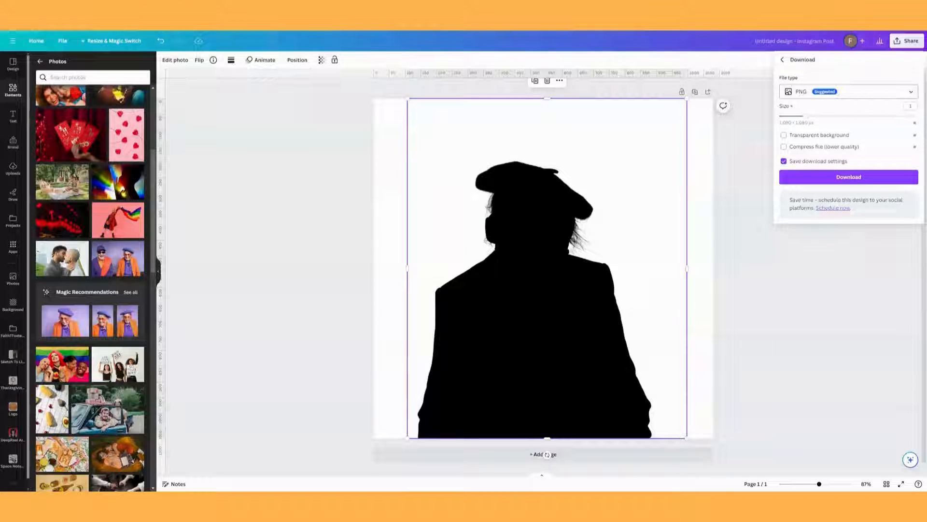
{"action": "left_click", "coordinate": [849, 92]}
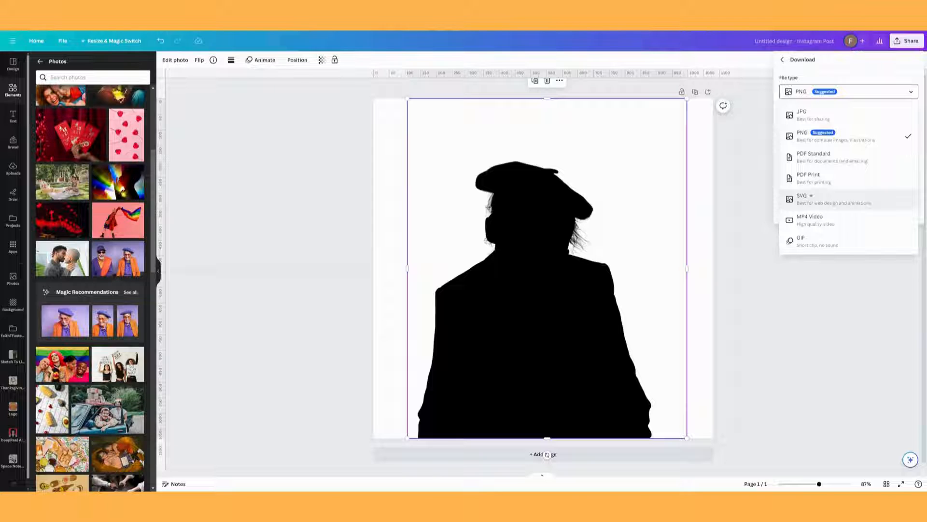
{"action": "left_click", "coordinate": [861, 93]}
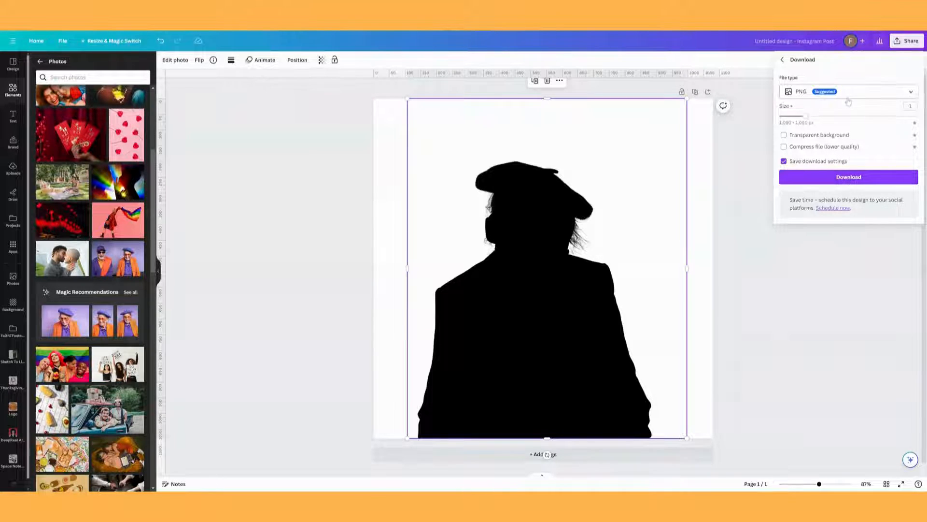
{"action": "left_click", "coordinate": [859, 179]}
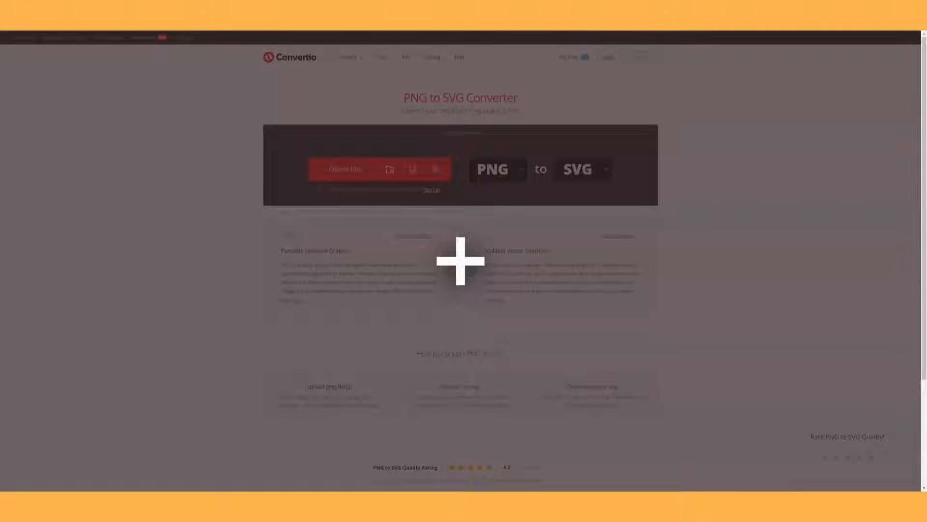
Switch to Convertio's PNG to SVG converter, upload Untitled design (4).png and convert it to SVG.
{"action": "left_click_drag", "start_coordinate": [464, 263], "coordinate": [463, 263]}
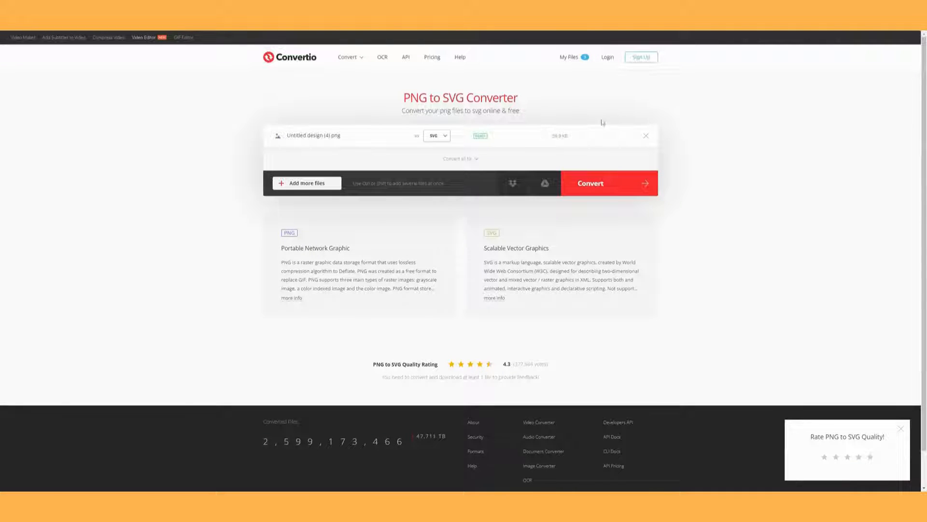
{"action": "left_click", "coordinate": [590, 184]}
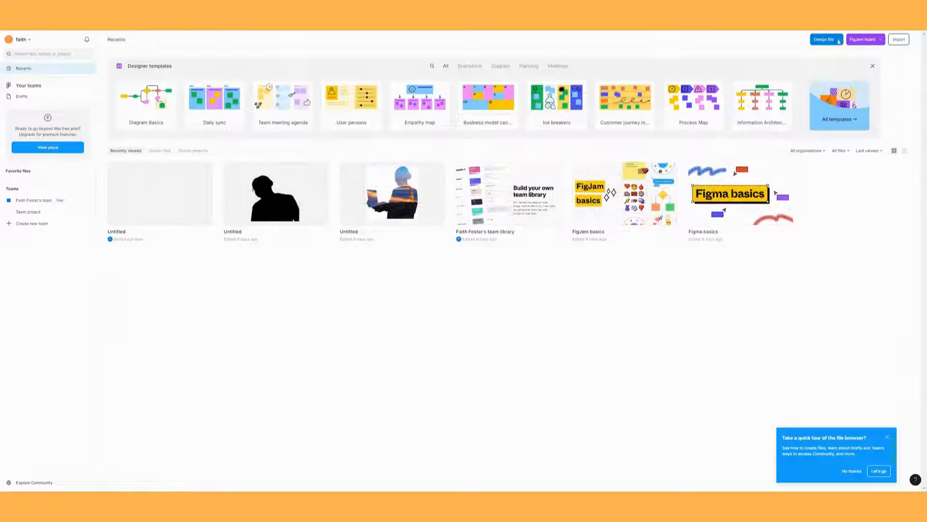
Switch to Figma, create a design file in the team project and place the converted SVG silhouette on the canvas at about 990 × 990.
{"action": "left_click", "coordinate": [840, 40]}
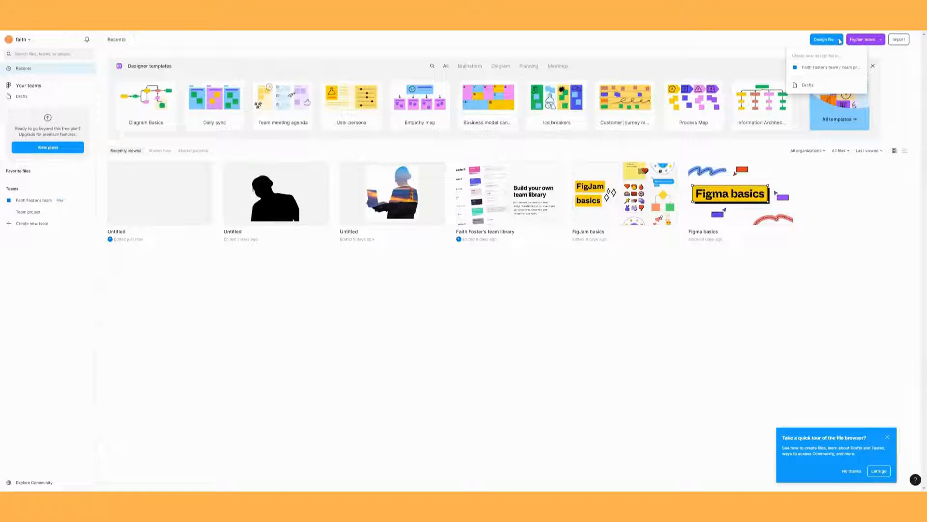
{"action": "left_click", "coordinate": [824, 69]}
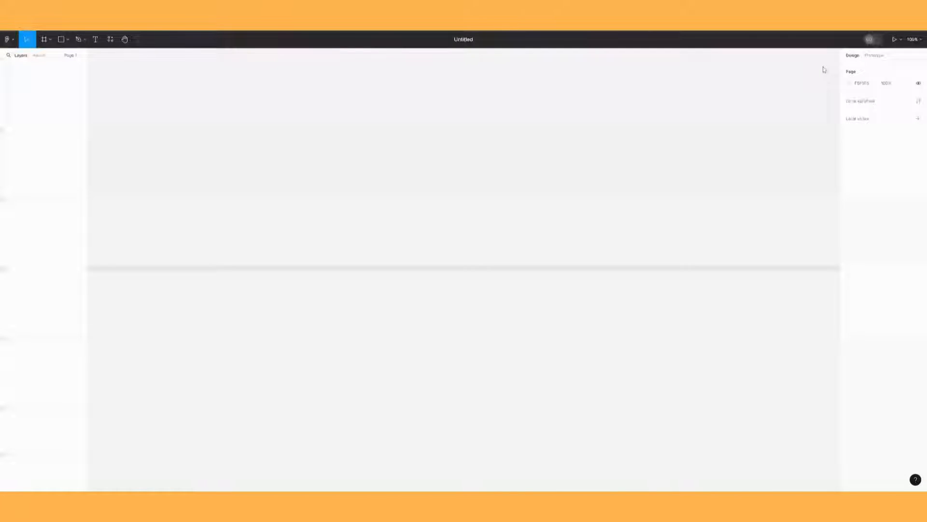
{"action": "left_click", "coordinate": [67, 41]}
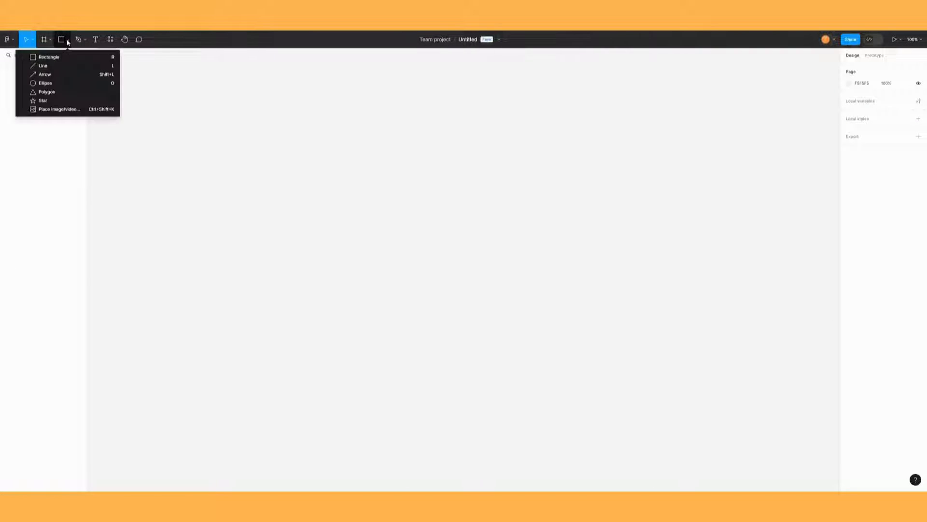
{"action": "left_click", "coordinate": [59, 110]}
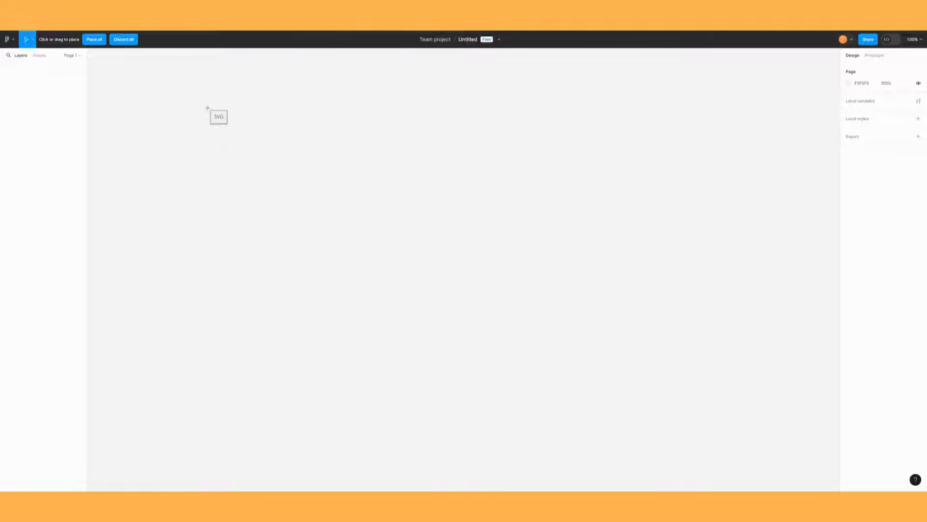
{"action": "left_click_drag", "start_coordinate": [207, 107], "coordinate": [568, 465]}
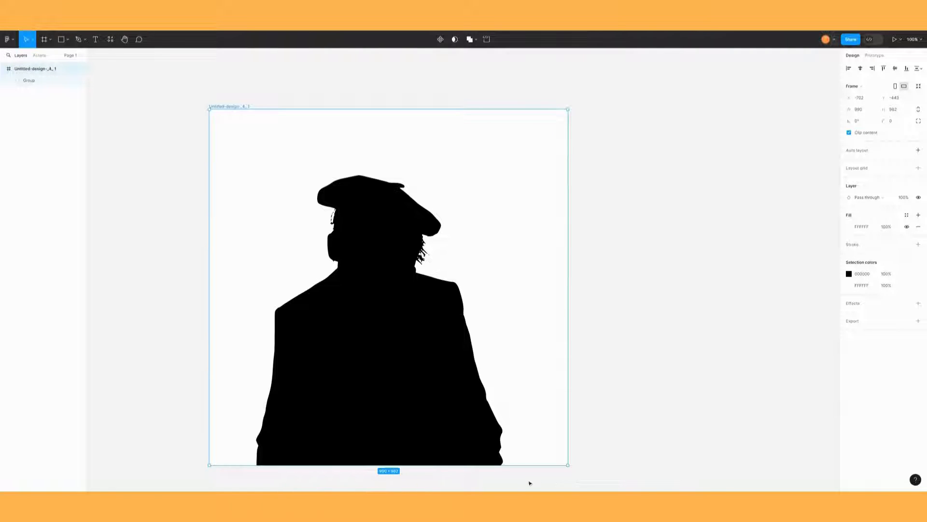
{"action": "left_click_drag", "start_coordinate": [568, 464], "coordinate": [567, 468]}
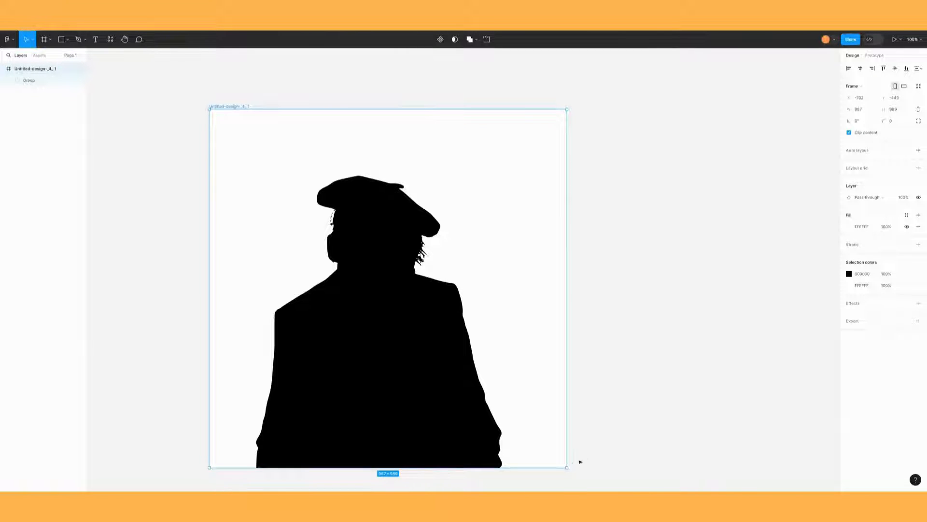
{"action": "left_click", "coordinate": [614, 368]}
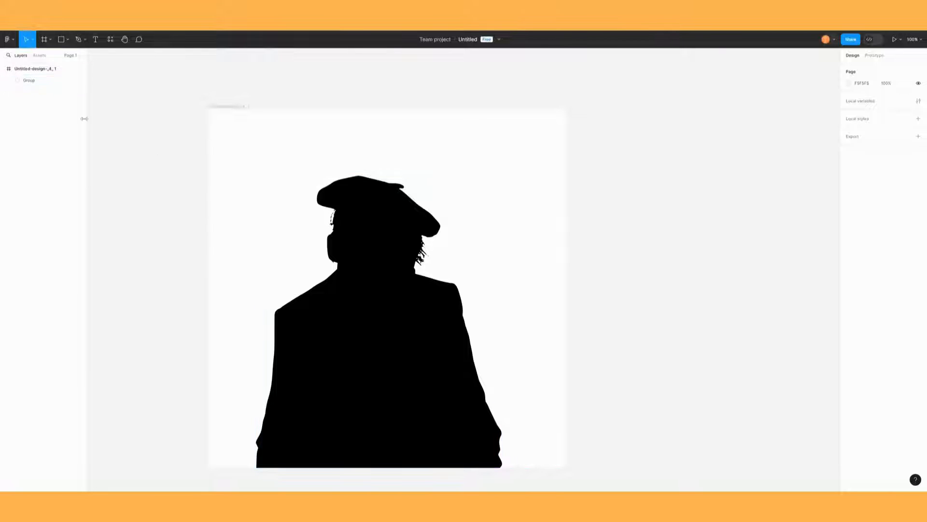
Expand the SVG's group, select the main silhouette vector and replace its solid fill with the nebula image.
{"action": "left_click", "coordinate": [10, 82]}
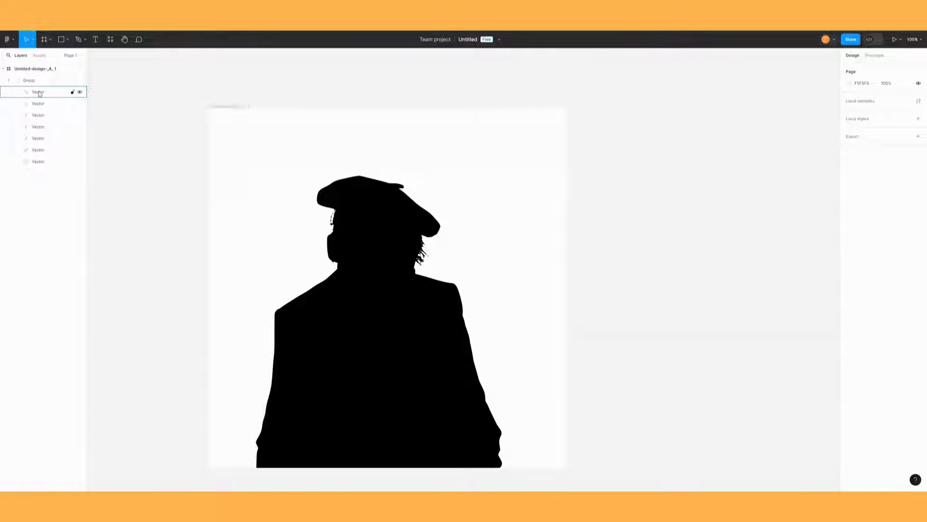
{"action": "left_click", "coordinate": [40, 163]}
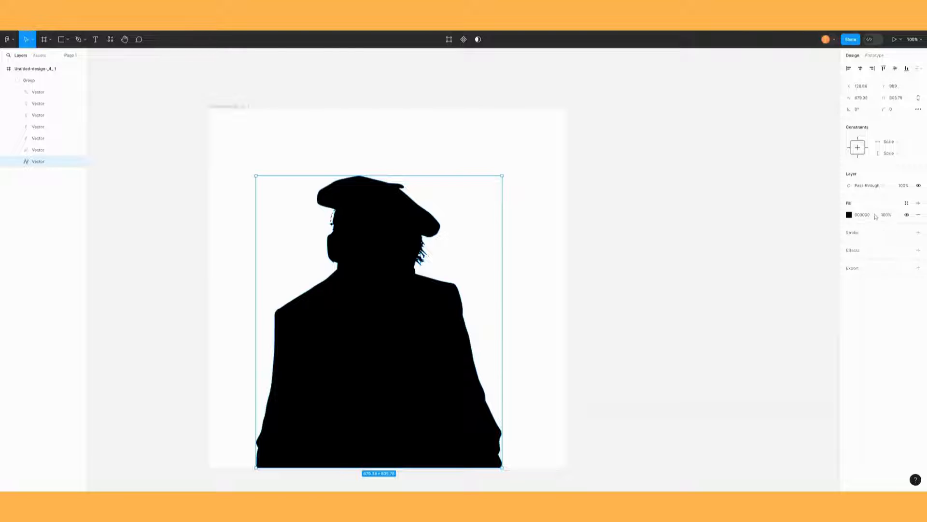
{"action": "left_click", "coordinate": [849, 216]}
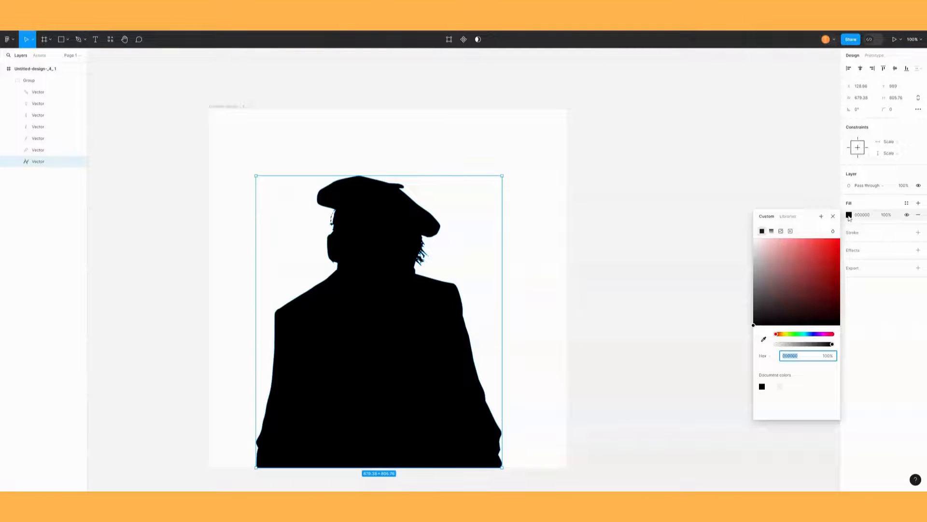
{"action": "left_click", "coordinate": [781, 232]}
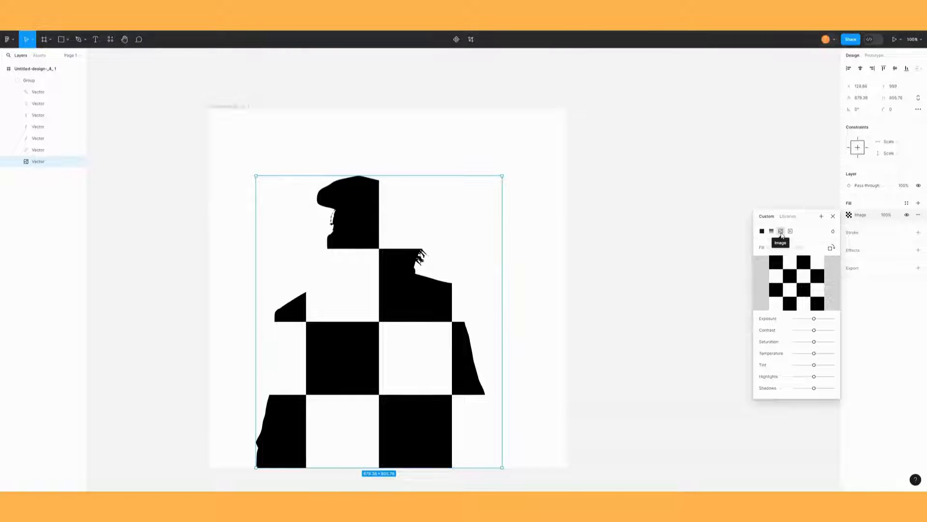
{"action": "mouse_move", "coordinate": [795, 279]}
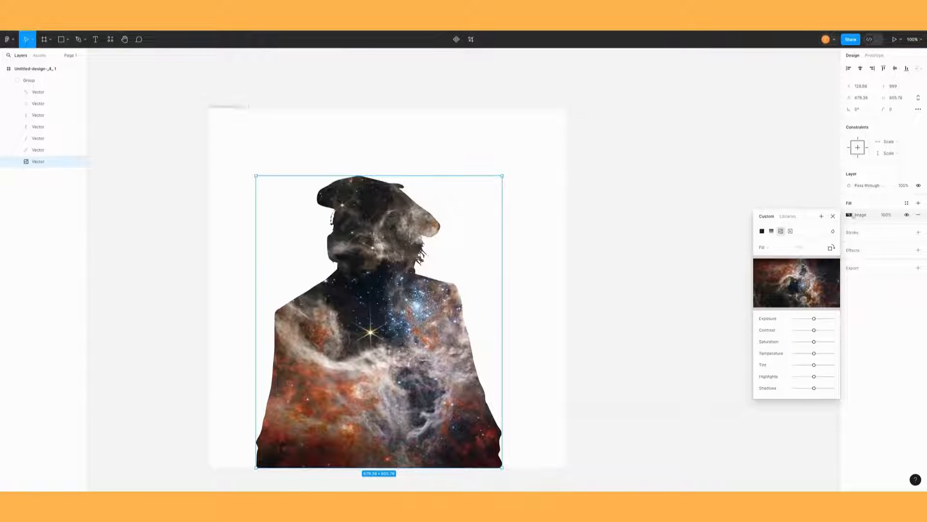
Export the image-filled silhouette vector as a PDF.
{"action": "left_click", "coordinate": [872, 269]}
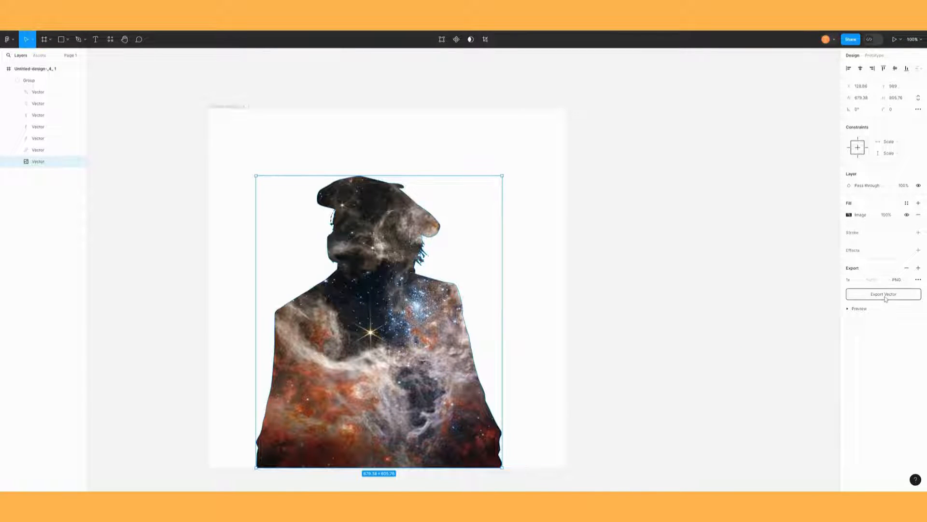
{"action": "left_click", "coordinate": [901, 280]}
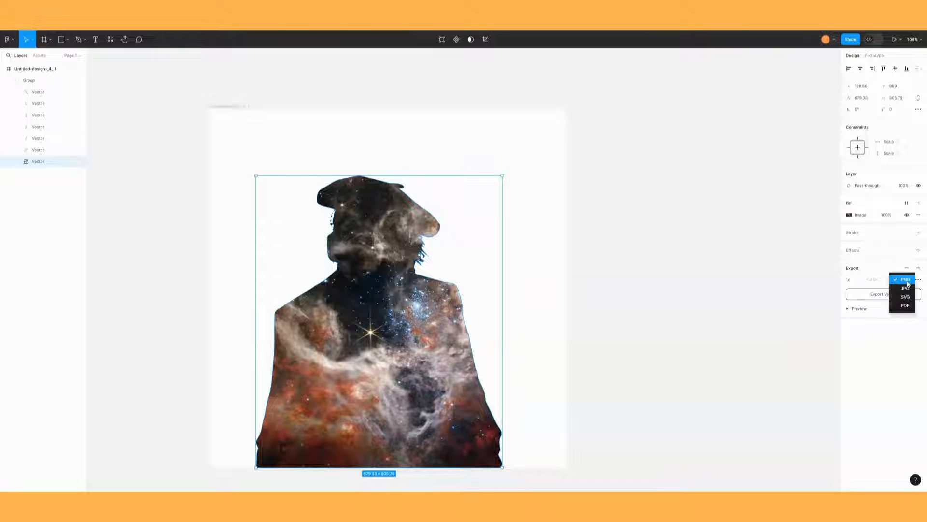
{"action": "left_click", "coordinate": [905, 305]}
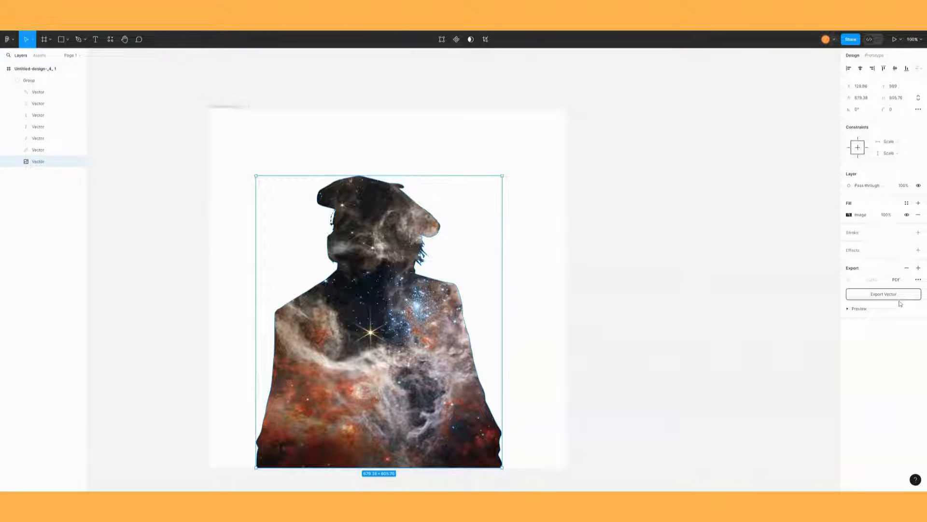
{"action": "left_click", "coordinate": [883, 296]}
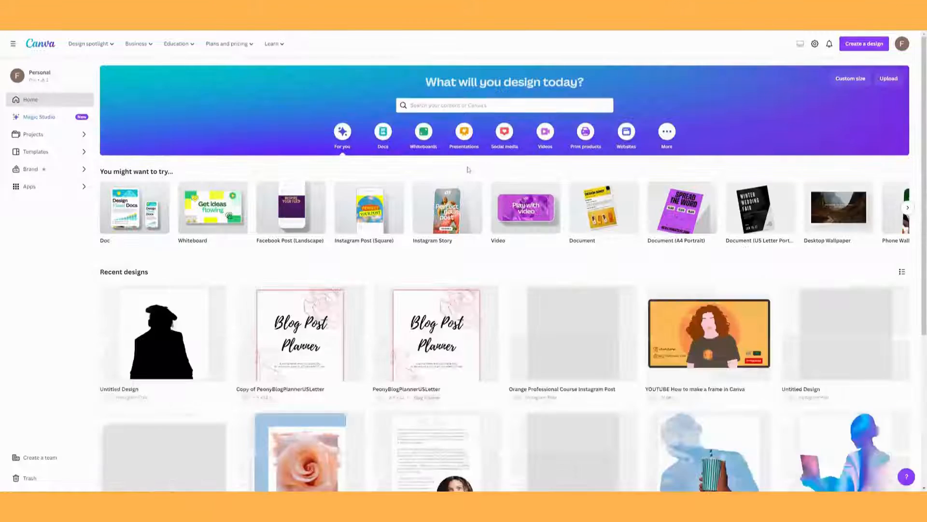
Switch to Canva and import the exported file Vector (2).pdf as a new design.
{"action": "left_click", "coordinate": [868, 44]}
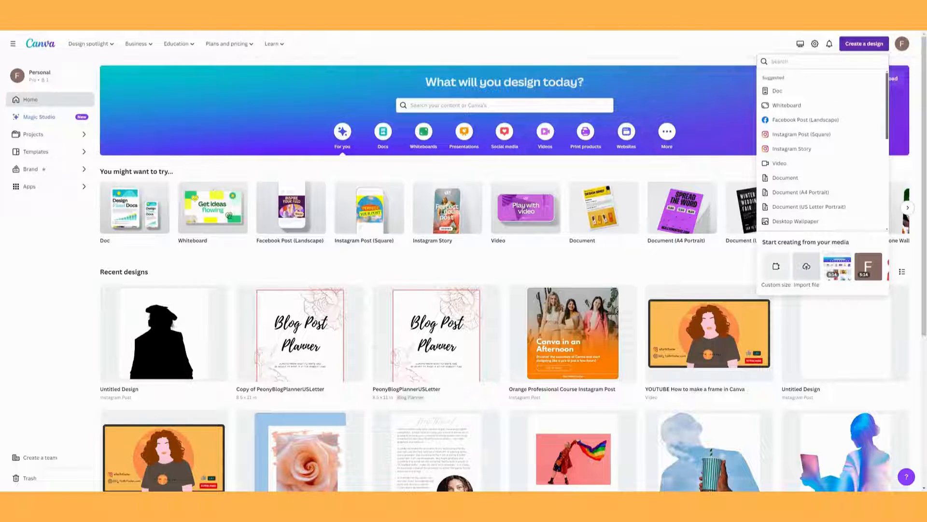
{"action": "mouse_move", "coordinate": [374, 229]}
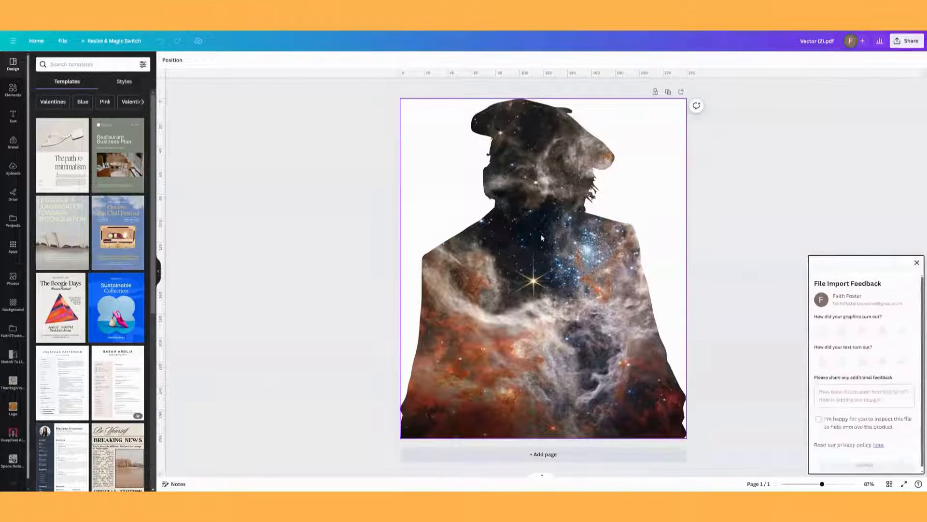
Shrink the imported silhouette frame to less than half the page width and move it near the page centre.
{"action": "left_click_drag", "start_coordinate": [549, 264], "coordinate": [520, 239]}
{"action": "left_click_drag", "start_coordinate": [658, 413], "coordinate": [482, 203]}
{"action": "left_click_drag", "start_coordinate": [454, 145], "coordinate": [536, 219]}
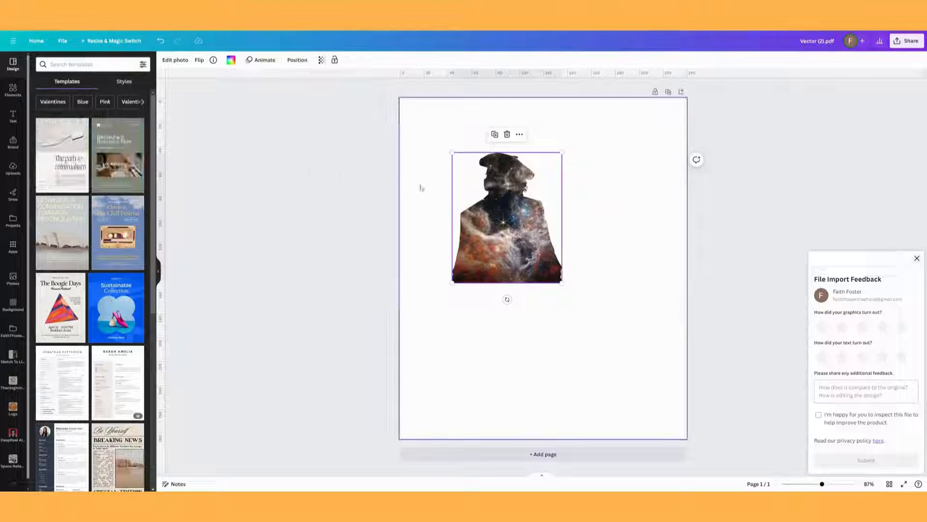
{"action": "left_click_drag", "start_coordinate": [499, 223], "coordinate": [528, 255]}
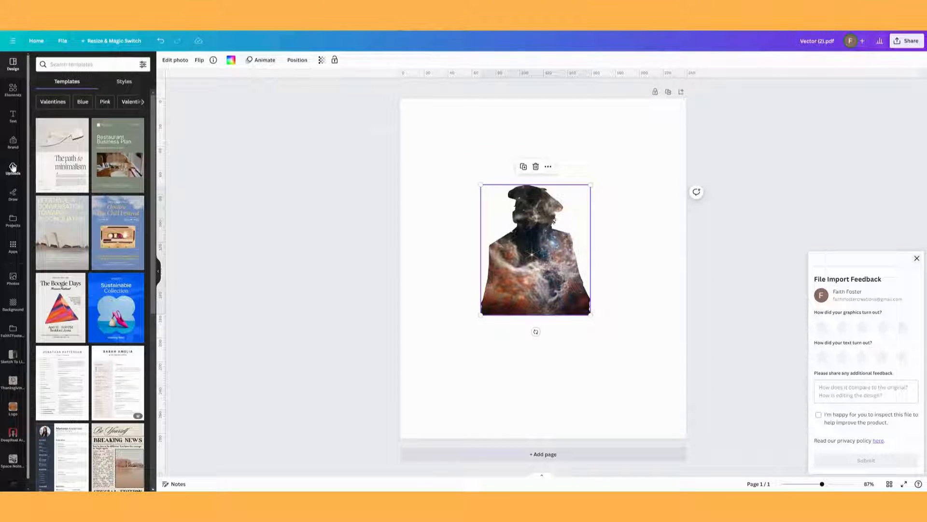
Search the photo elements for "pattern".
{"action": "left_click", "coordinate": [16, 94]}
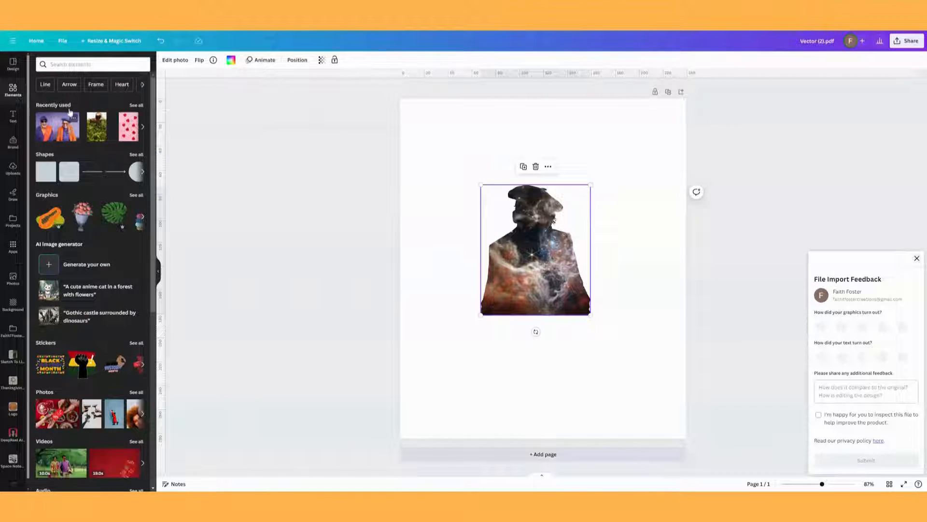
{"action": "scroll", "coordinate": [88, 226], "scroll_direction": "down", "scroll_amount": 3}
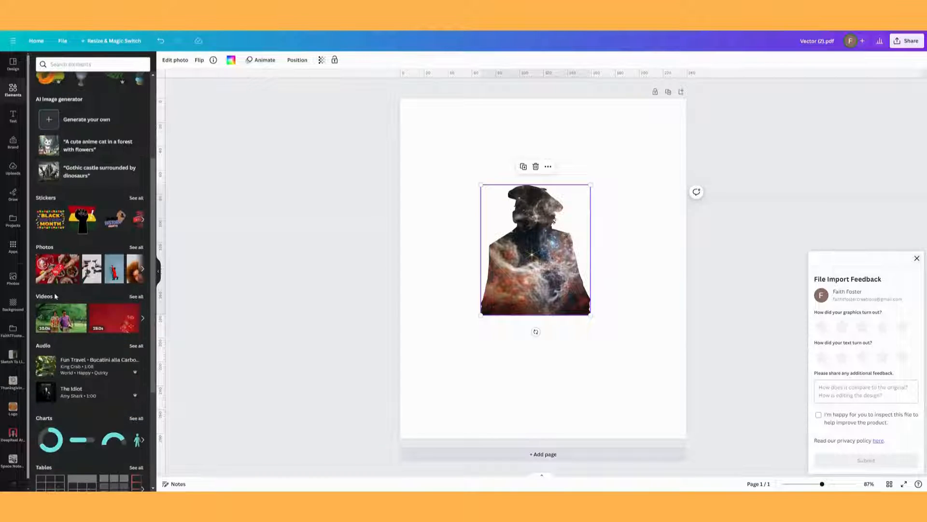
{"action": "left_click", "coordinate": [136, 248]}
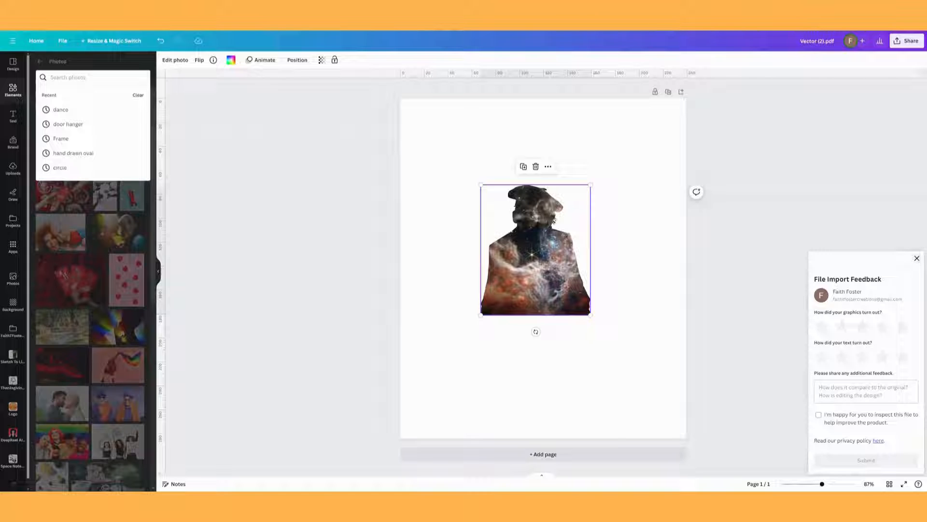
{"action": "type", "text": "p"}
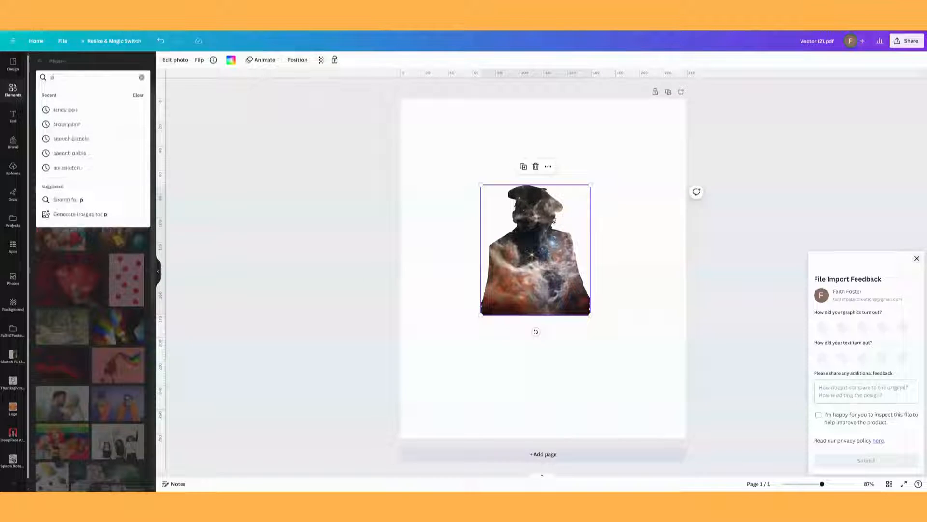
{"action": "type", "text": "attern"}
{"action": "key", "text": "Return"}
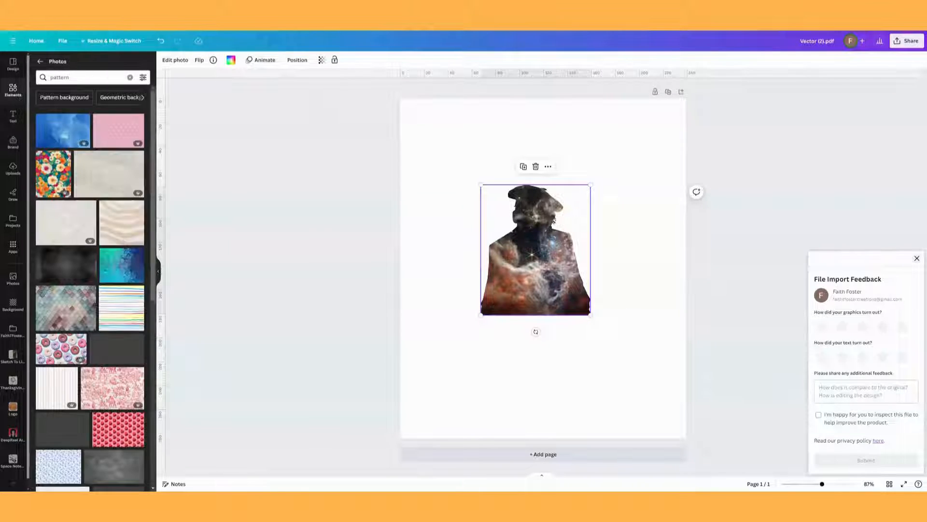
Try the floral and beige concentric-line pattern photos in the silhouette frame, and fill it with the teal-to-blue pattern photo.
{"action": "left_click_drag", "start_coordinate": [54, 174], "coordinate": [536, 251]}
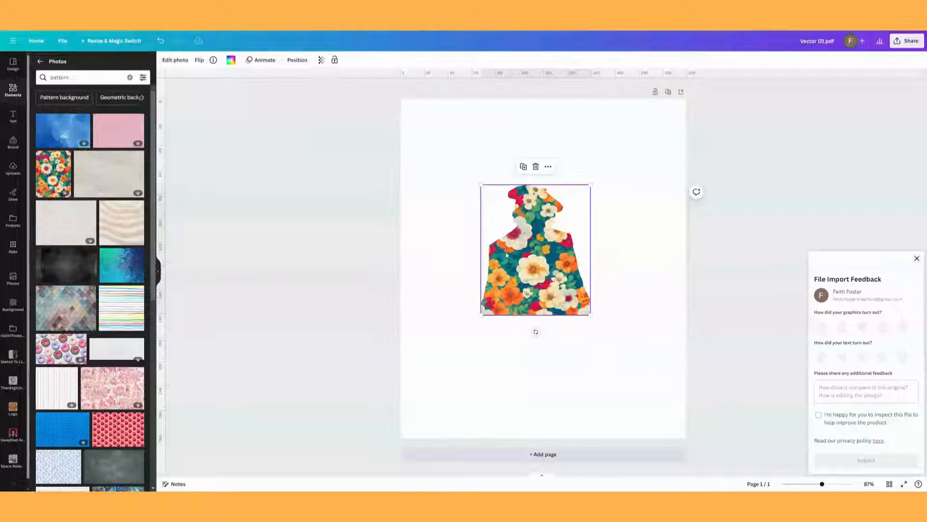
{"action": "mouse_move", "coordinate": [128, 178]}
{"action": "left_mouse_down"}
{"action": "mouse_move", "coordinate": [299, 222]}
{"action": "mouse_move", "coordinate": [536, 252]}
{"action": "left_mouse_up"}
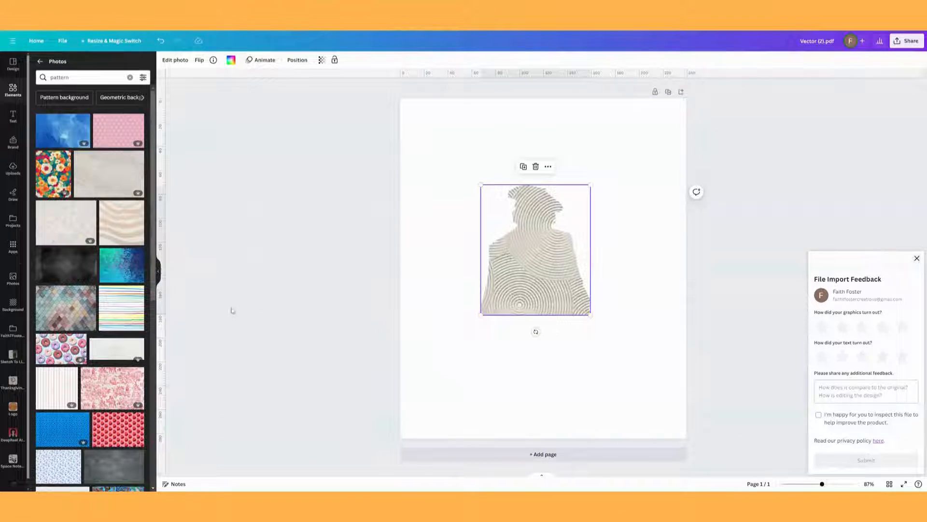
{"action": "mouse_move", "coordinate": [123, 276]}
{"action": "left_mouse_down"}
{"action": "mouse_move", "coordinate": [497, 309]}
{"action": "mouse_move", "coordinate": [532, 251]}
{"action": "left_mouse_up"}
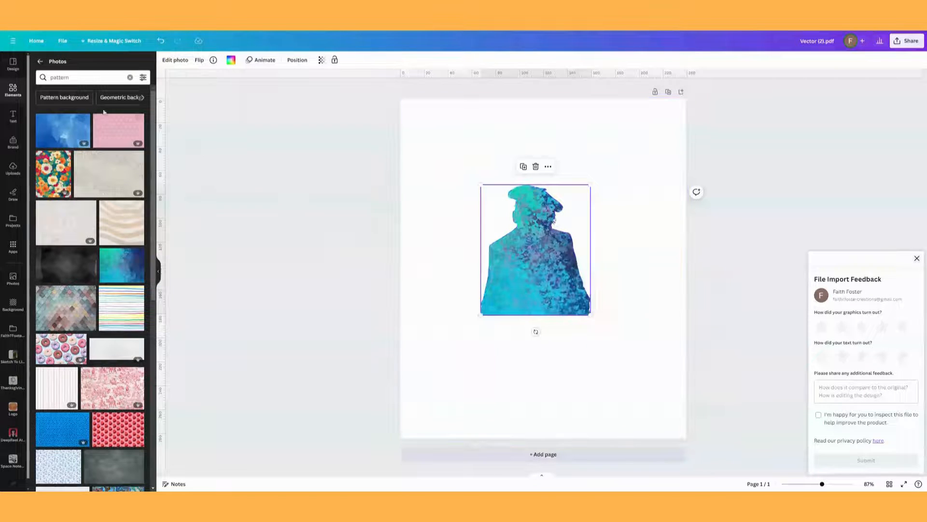
Fill the silhouette frame with the donut pattern photo from the search results.
{"action": "left_click_drag", "start_coordinate": [80, 348], "coordinate": [536, 270]}
{"action": "left_click", "coordinate": [88, 77]}
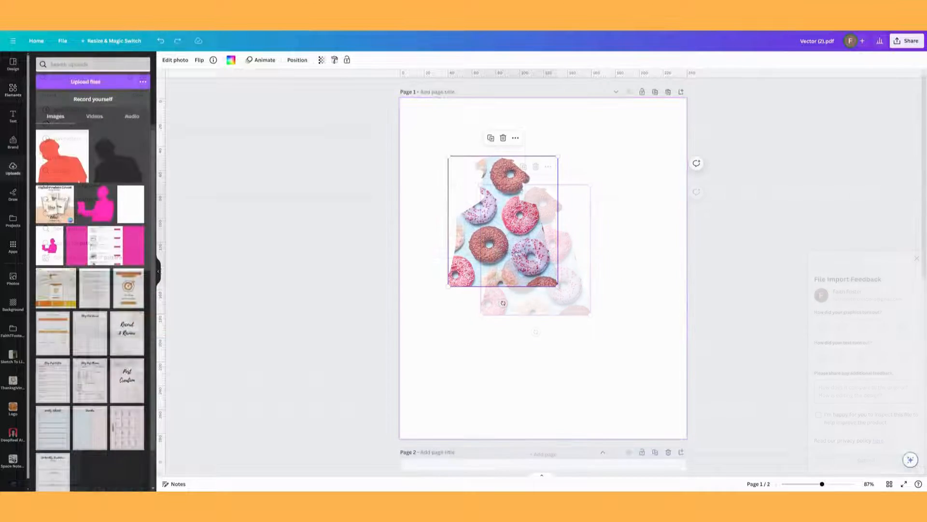
Copy the donut-filled silhouette frame, add two blank pages after page 1, and paste the frame onto page 3.
{"action": "right_click", "coordinate": [513, 251]}
{"action": "left_click", "coordinate": [549, 263]}
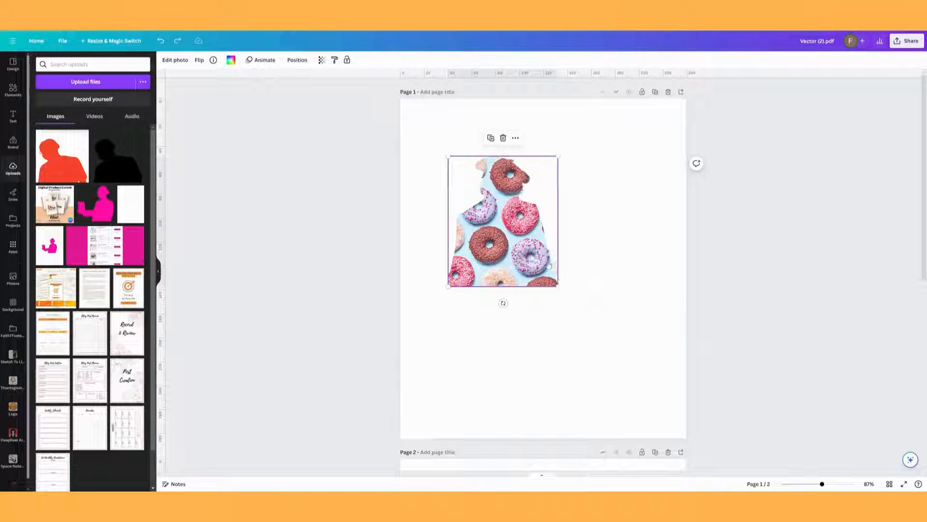
{"action": "double_click", "coordinate": [681, 92]}
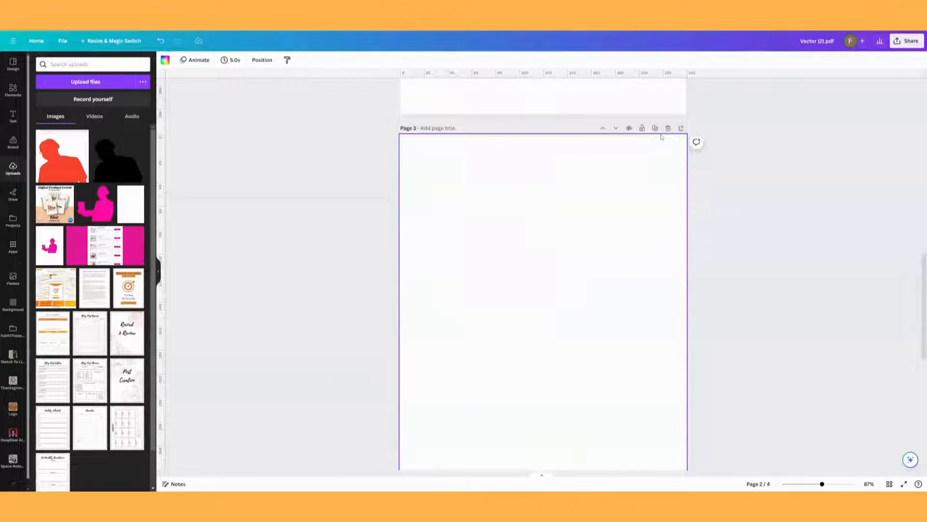
{"action": "right_click", "coordinate": [482, 207]}
{"action": "left_click", "coordinate": [511, 245]}
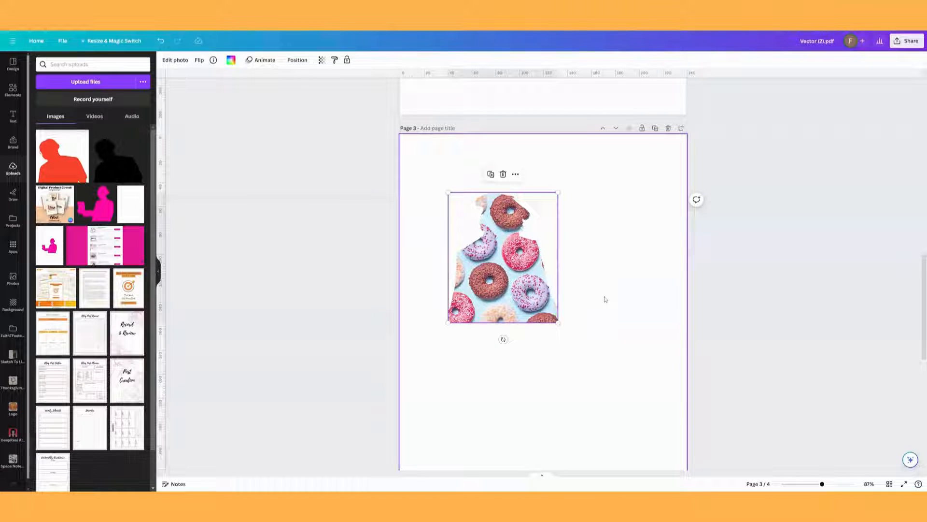
Delete all the extra pages, keeping only page 1 with the donut-filled frame.
{"action": "scroll", "coordinate": [605, 299], "scroll_direction": "up", "scroll_amount": 15}
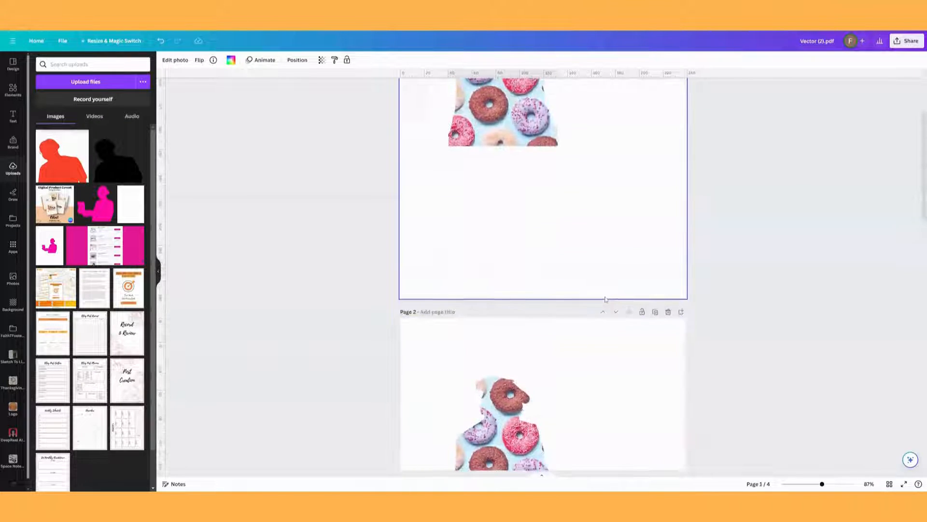
{"action": "scroll", "coordinate": [611, 303], "scroll_direction": "down", "scroll_amount": 4}
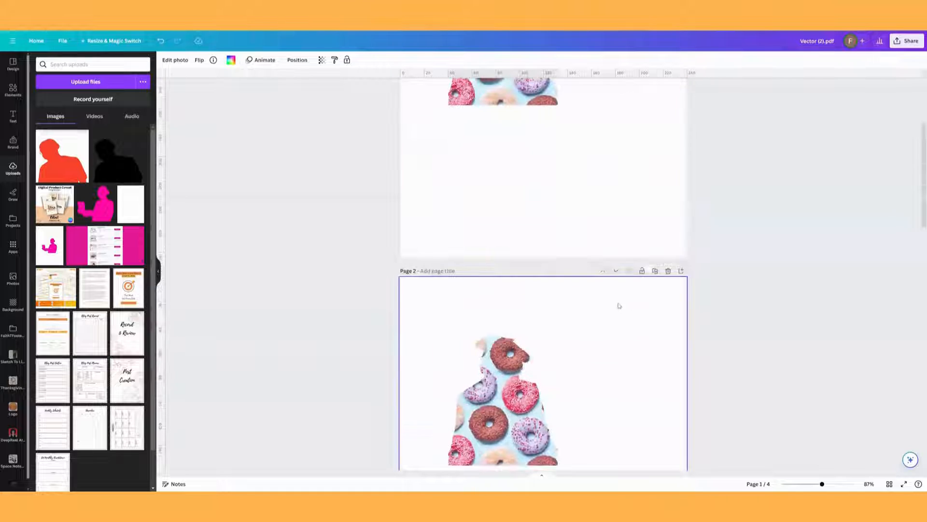
{"action": "left_click", "coordinate": [667, 271]}
{"action": "left_click", "coordinate": [668, 271]}
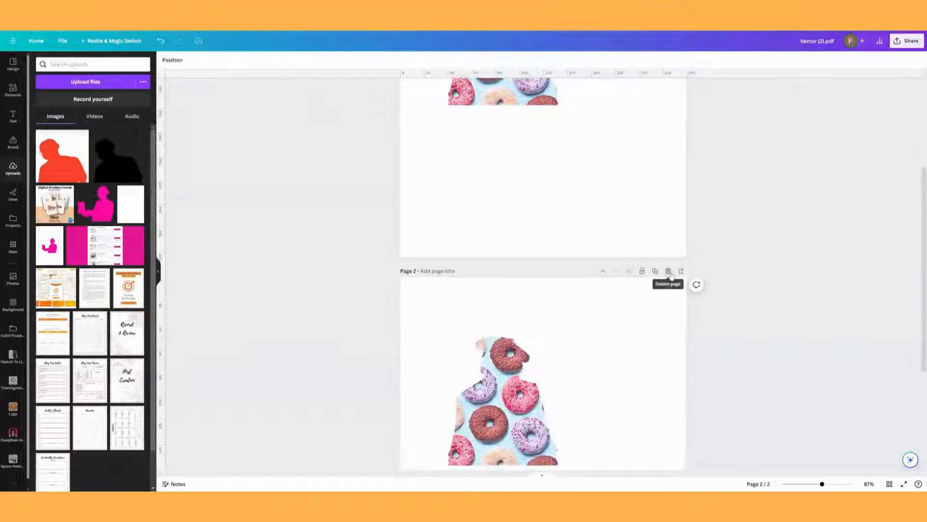
{"action": "left_click", "coordinate": [668, 272]}
Move the silhouette frame near the page's upper-left corner and enlarge it to fill almost the whole page.
{"action": "left_click", "coordinate": [498, 226]}
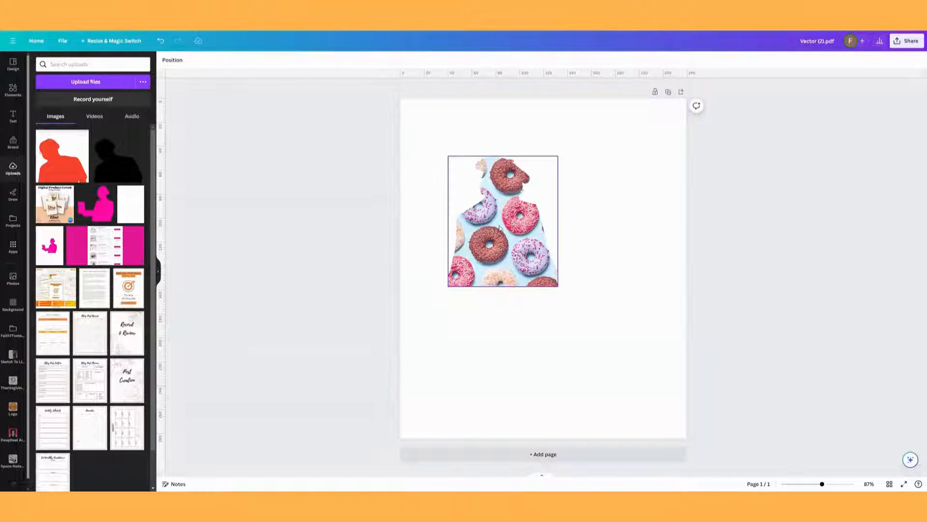
{"action": "left_click_drag", "start_coordinate": [499, 226], "coordinate": [465, 187]}
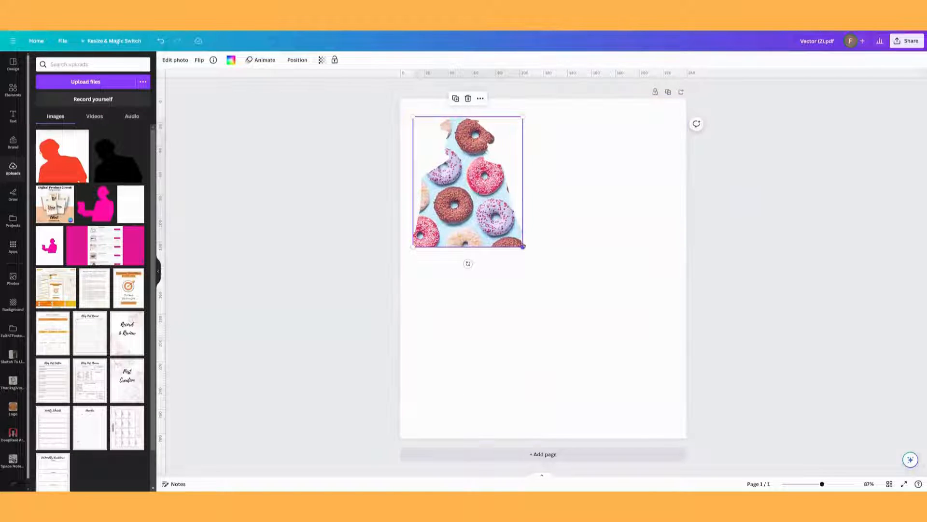
{"action": "left_click_drag", "start_coordinate": [522, 248], "coordinate": [685, 459]}
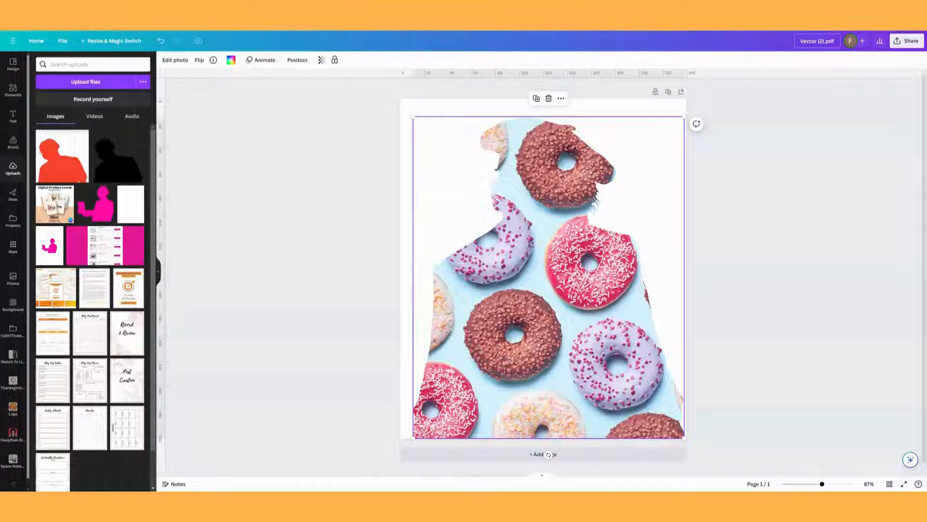
Rename the design as beretframe.
{"action": "left_click", "coordinate": [817, 41]}
{"action": "type", "text": "be"}
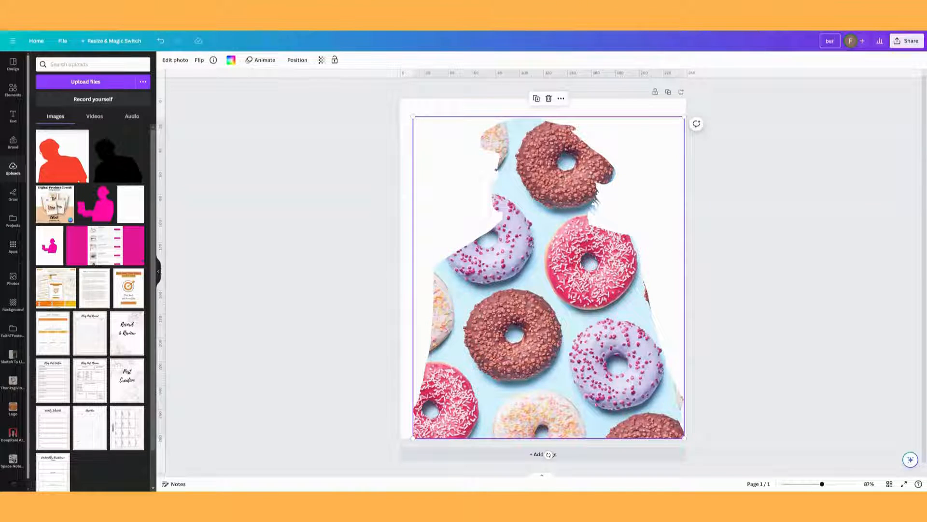
{"action": "type", "text": "retframe"}
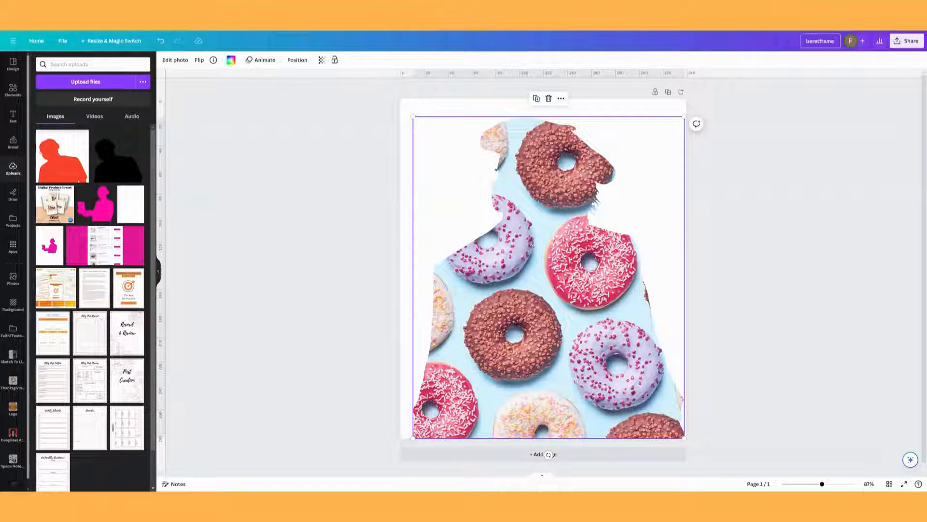
{"action": "left_click", "coordinate": [757, 55]}
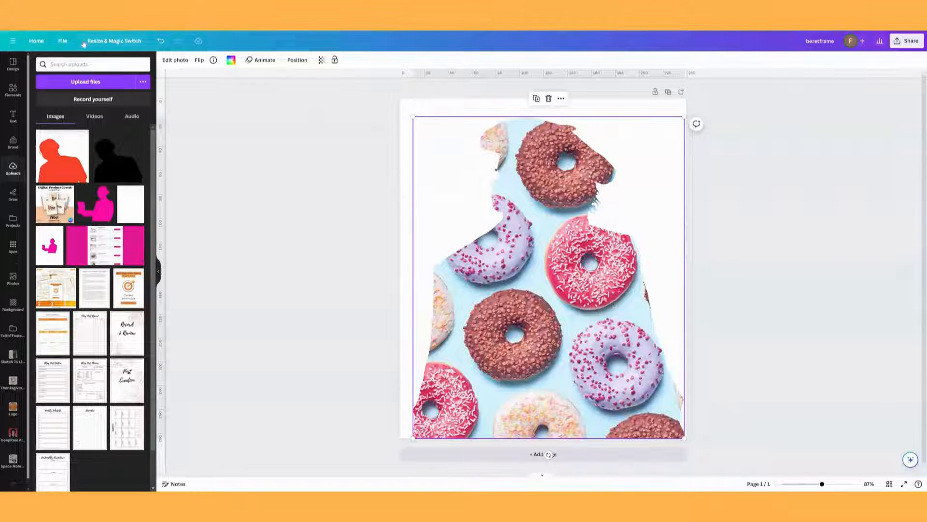
Save the design to a new folder named Frames.
{"action": "left_click", "coordinate": [63, 42]}
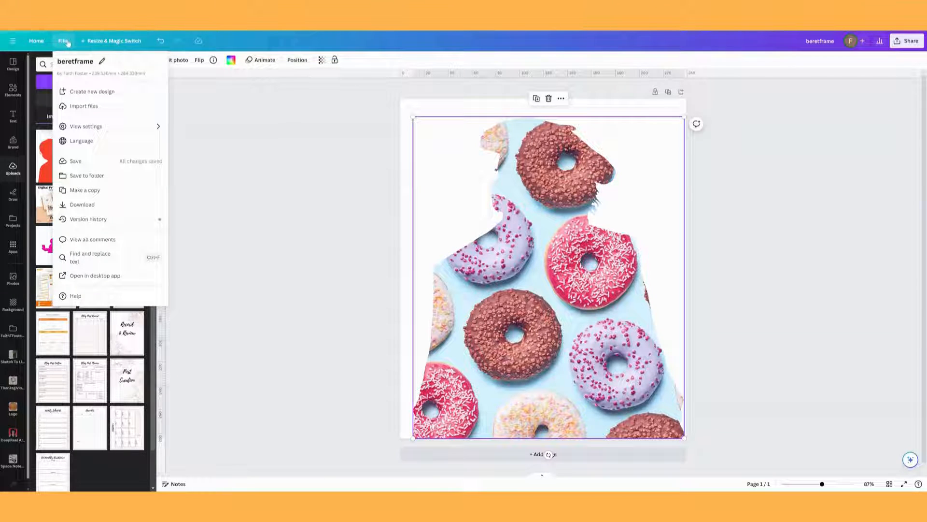
{"action": "left_click", "coordinate": [79, 176]}
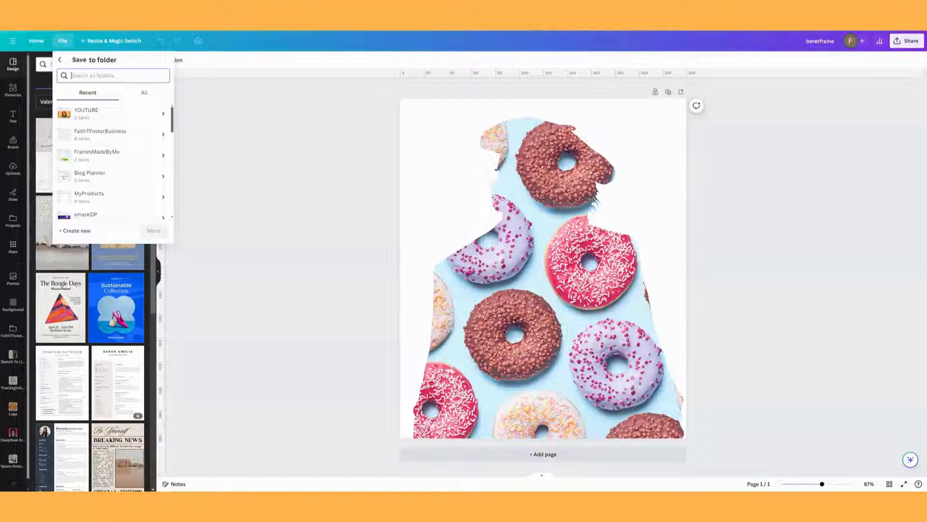
{"action": "left_click", "coordinate": [81, 235]}
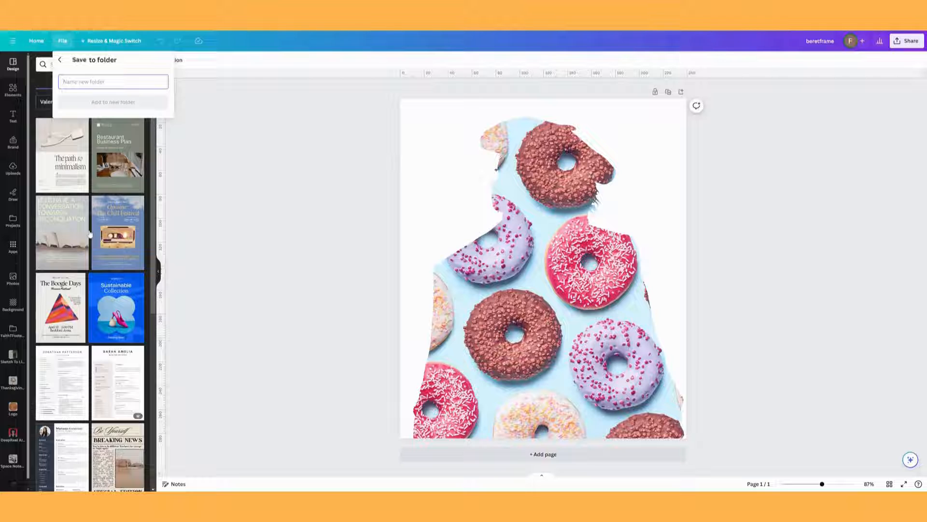
{"action": "type", "text": "Fra"}
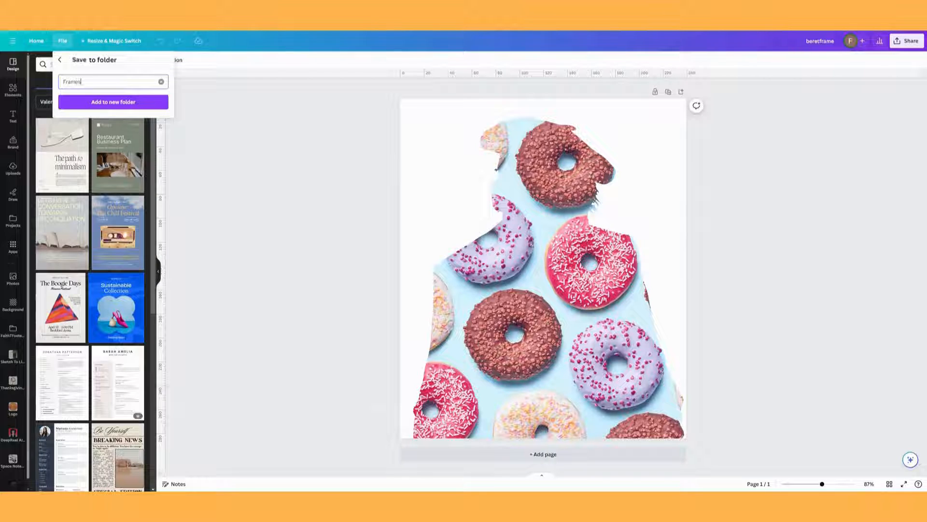
{"action": "type", "text": "mes"}
{"action": "left_click", "coordinate": [120, 102]}
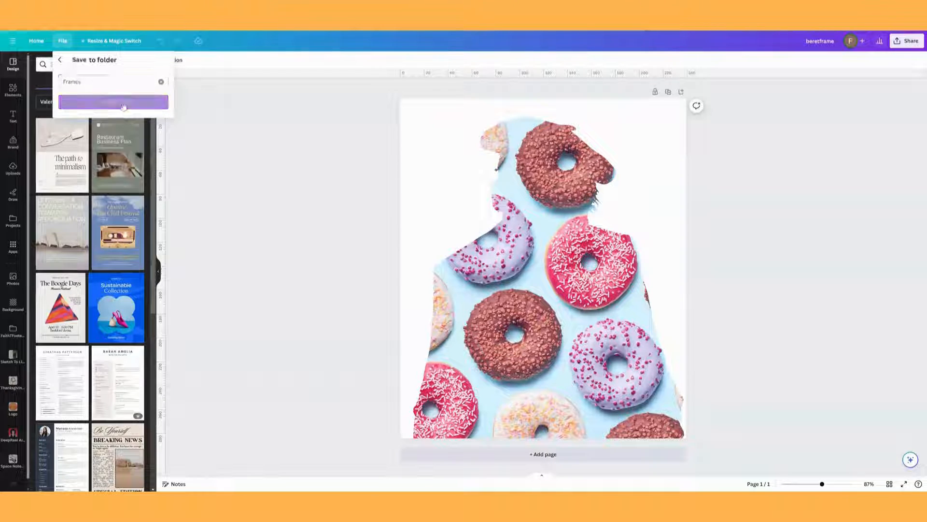